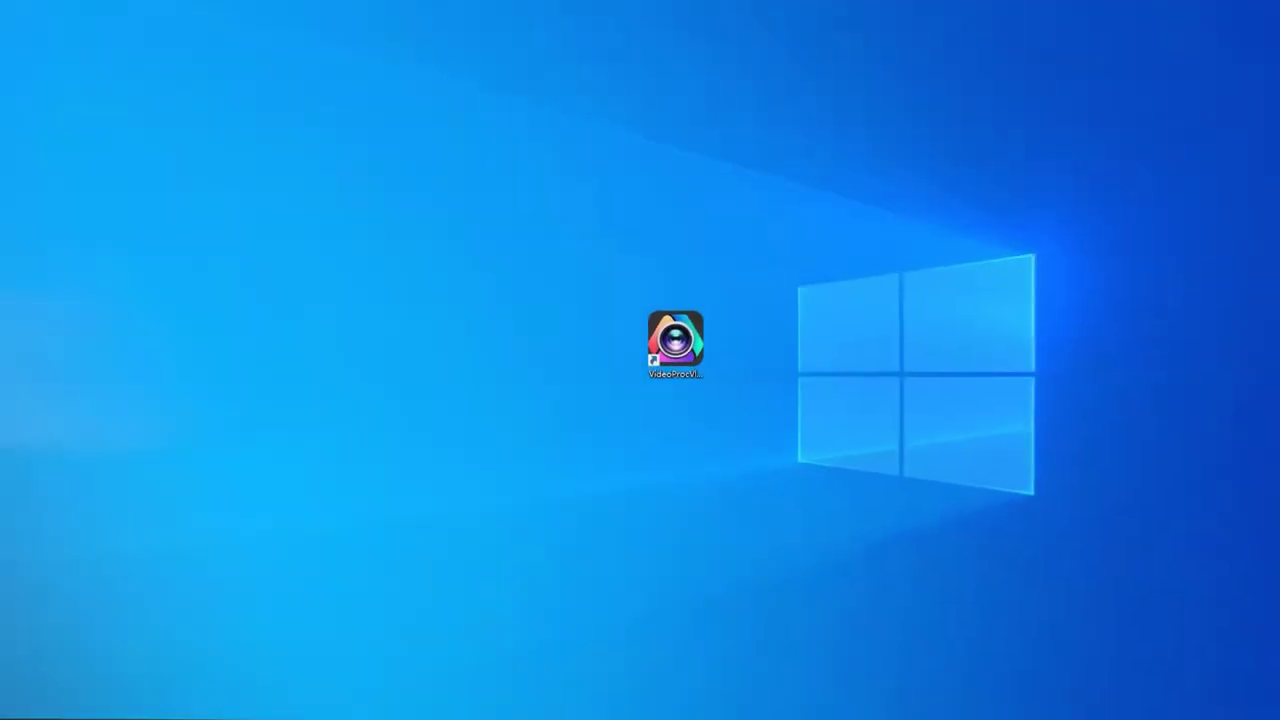
- Launch VideoProc Vlogger, import the rainy-window video and place it on the video track
{"action": "double_click", "coordinate": [670, 336]}
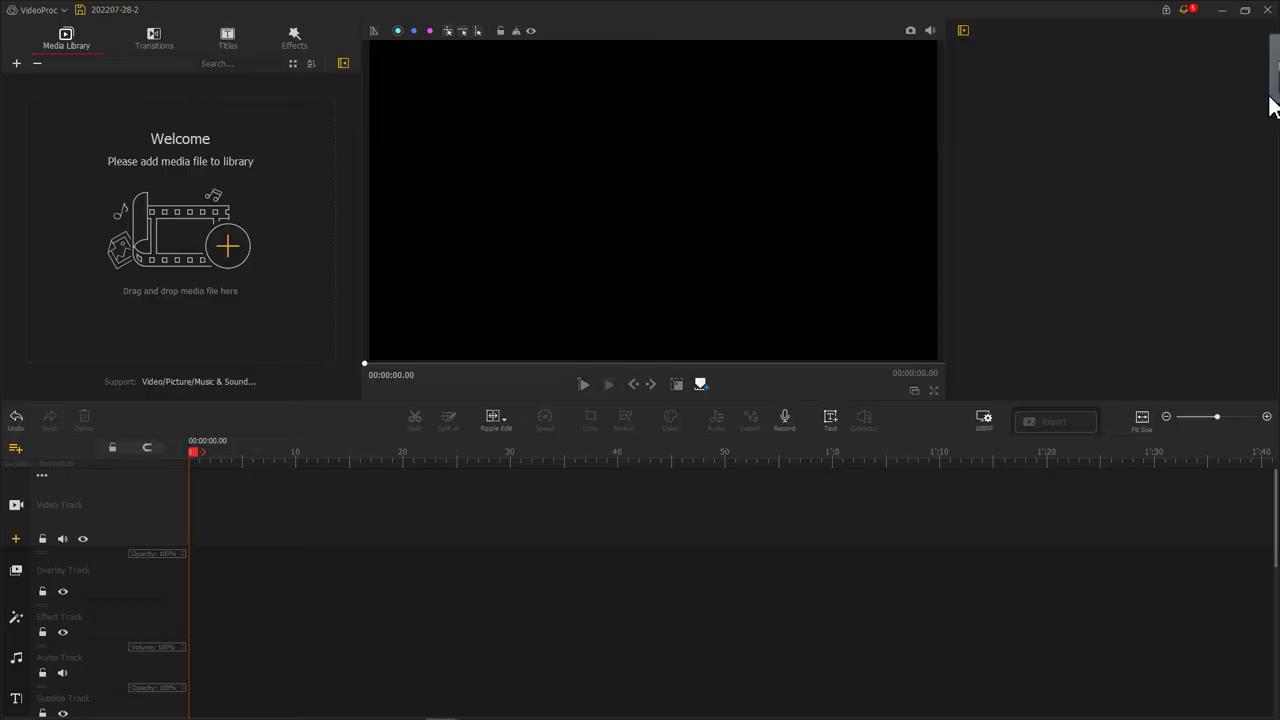
{"action": "left_click_drag", "start_coordinate": [1273, 105], "coordinate": [290, 210]}
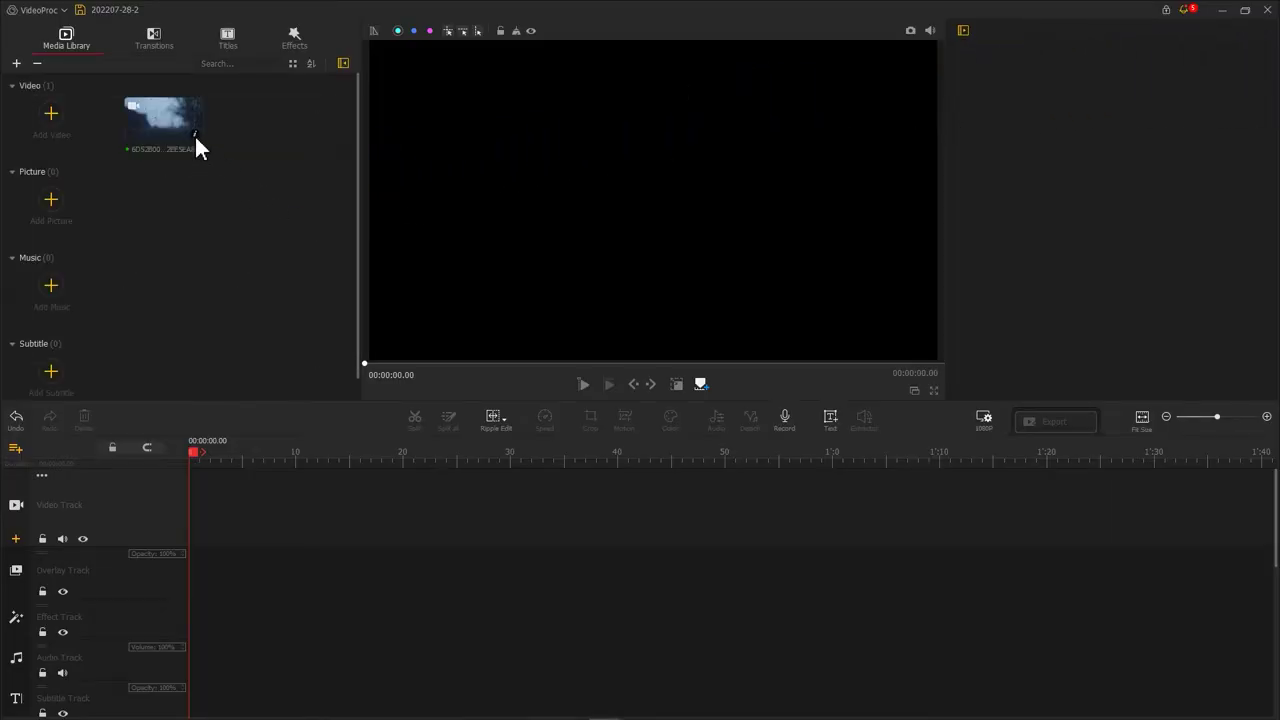
{"action": "left_click_drag", "start_coordinate": [176, 121], "coordinate": [228, 489]}
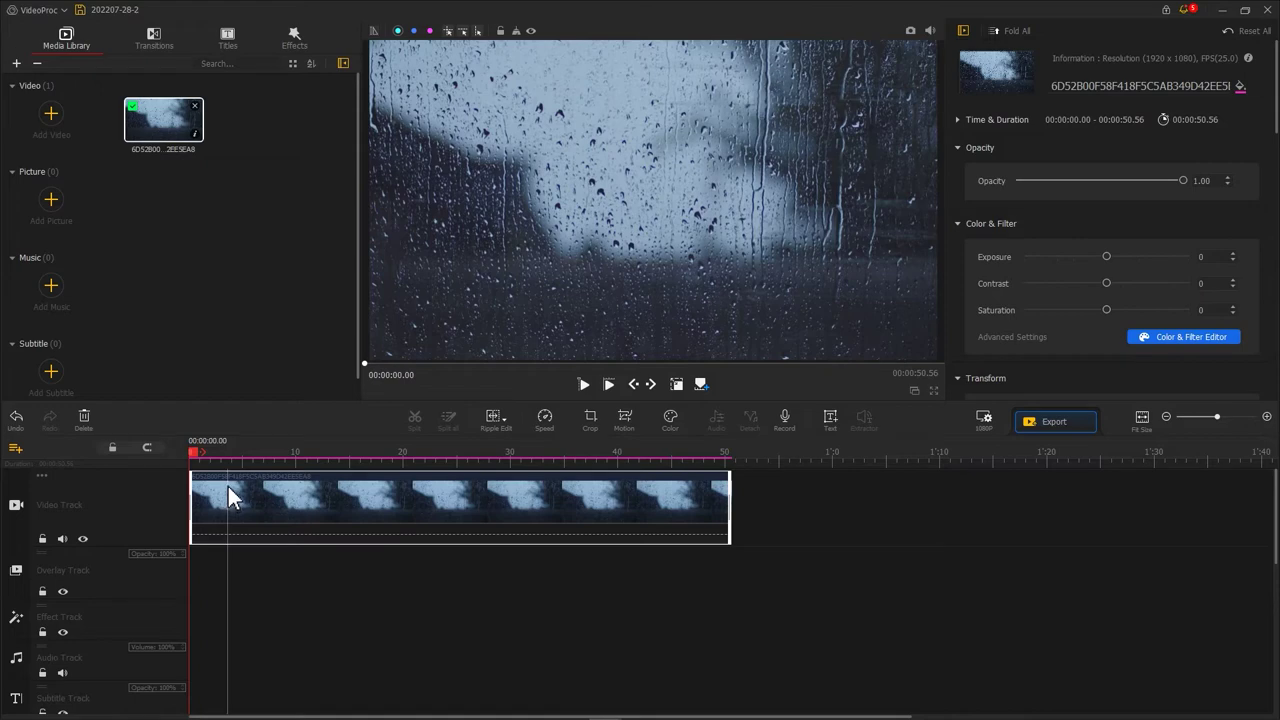
{"action": "left_click_drag", "start_coordinate": [190, 455], "coordinate": [772, 446]}
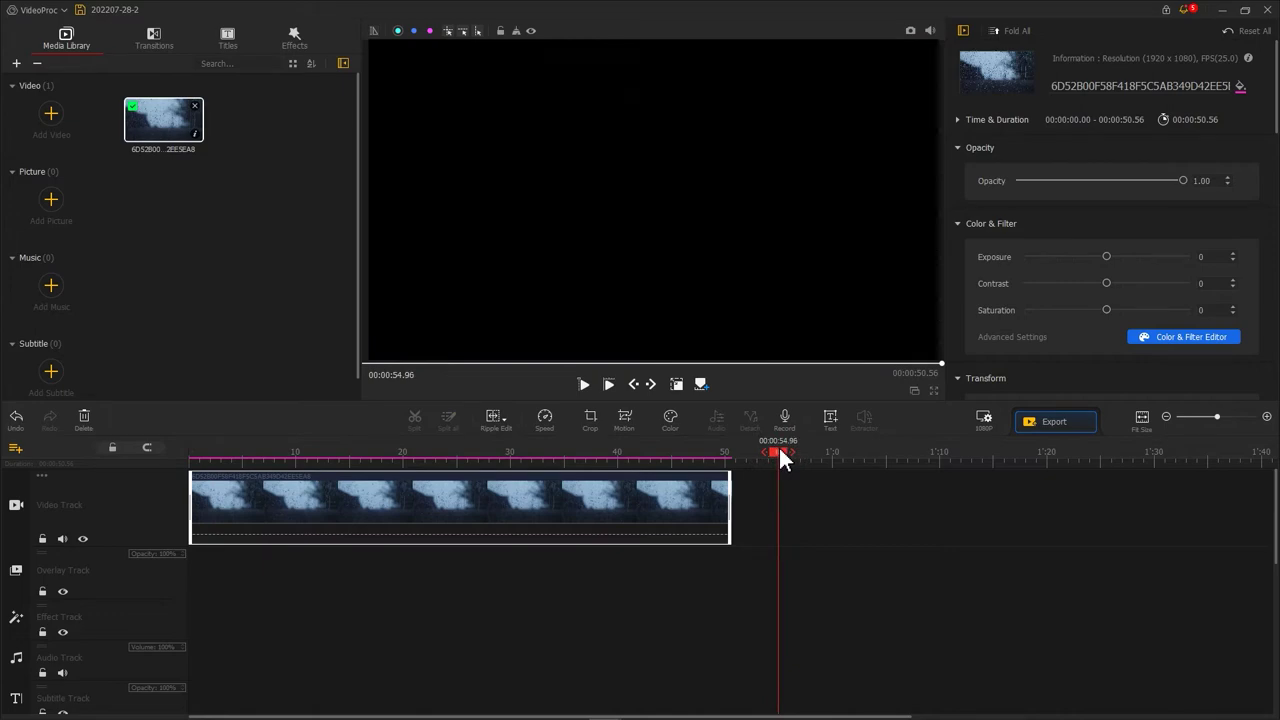
- Set the 1080P project background colour to White
{"action": "left_click", "coordinate": [984, 420]}
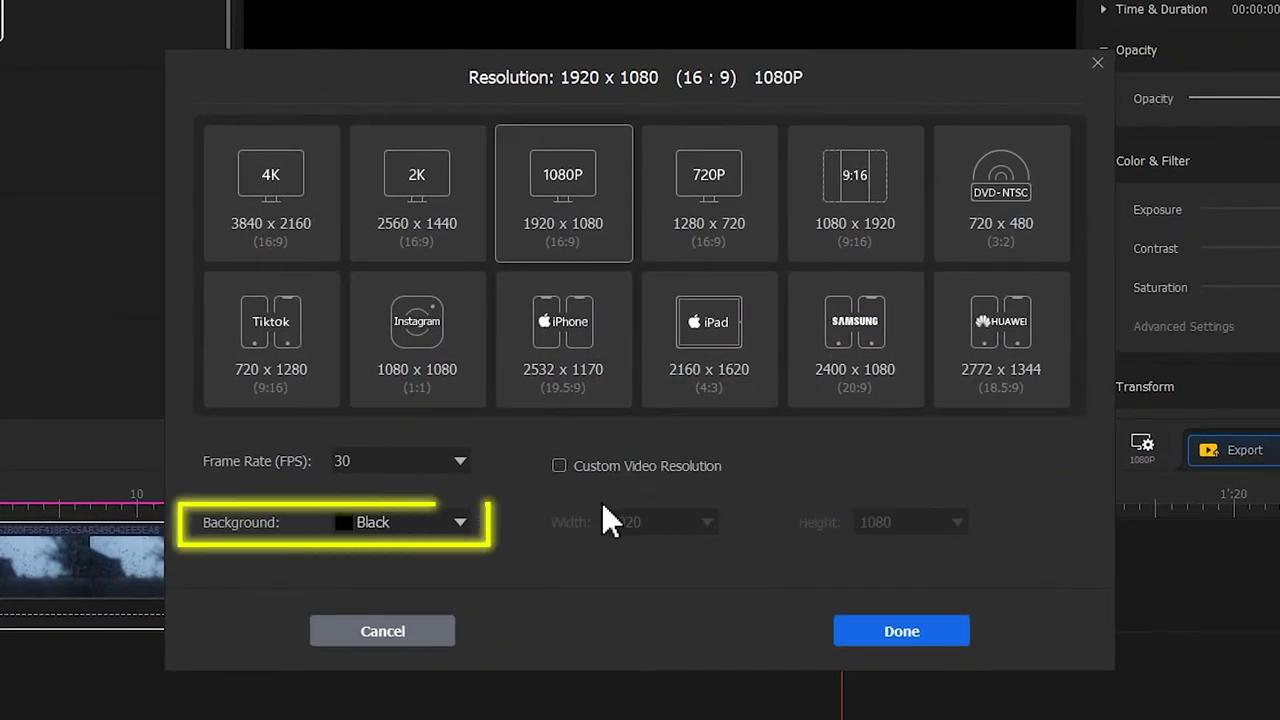
{"action": "left_click", "coordinate": [462, 521]}
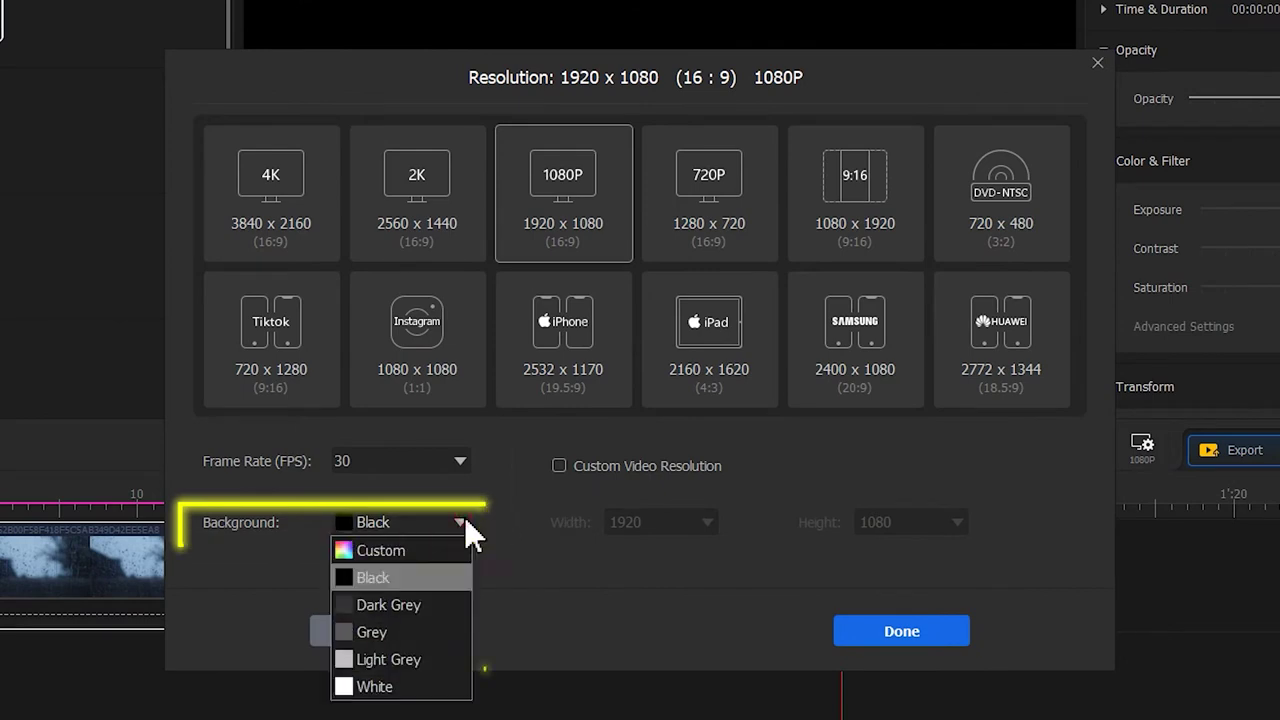
{"action": "left_click", "coordinate": [416, 686]}
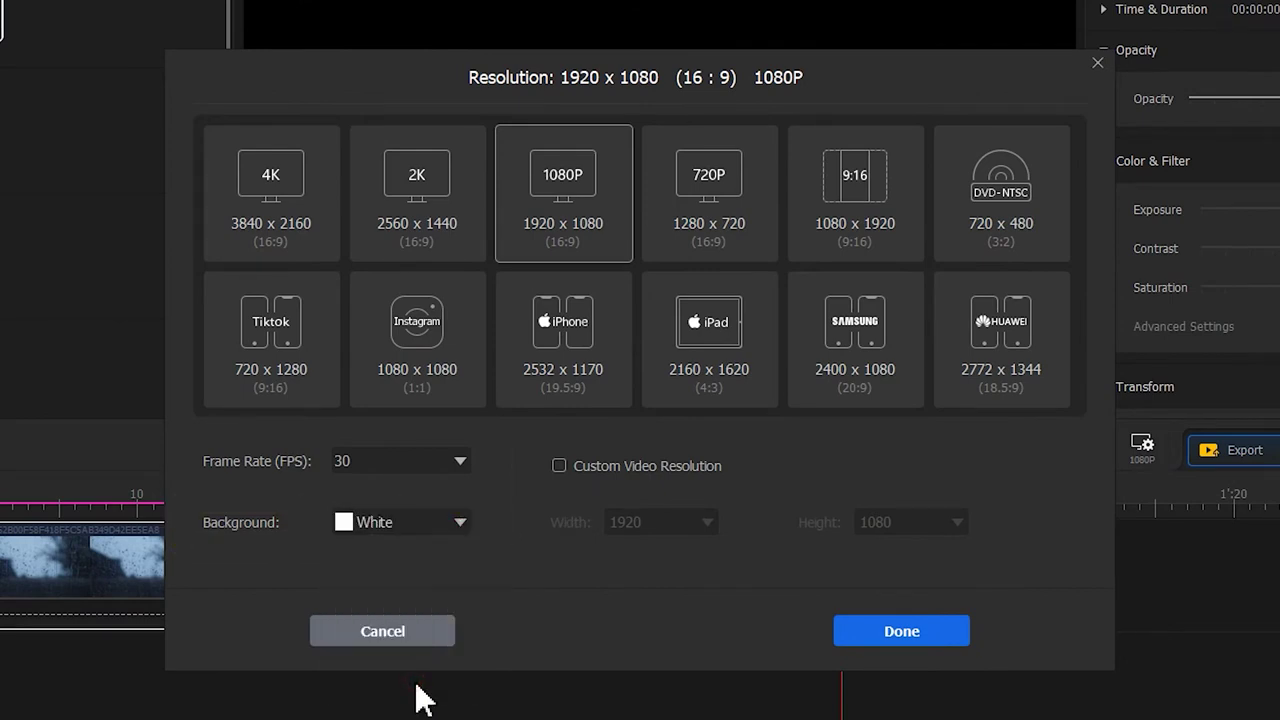
{"action": "left_click", "coordinate": [901, 632]}
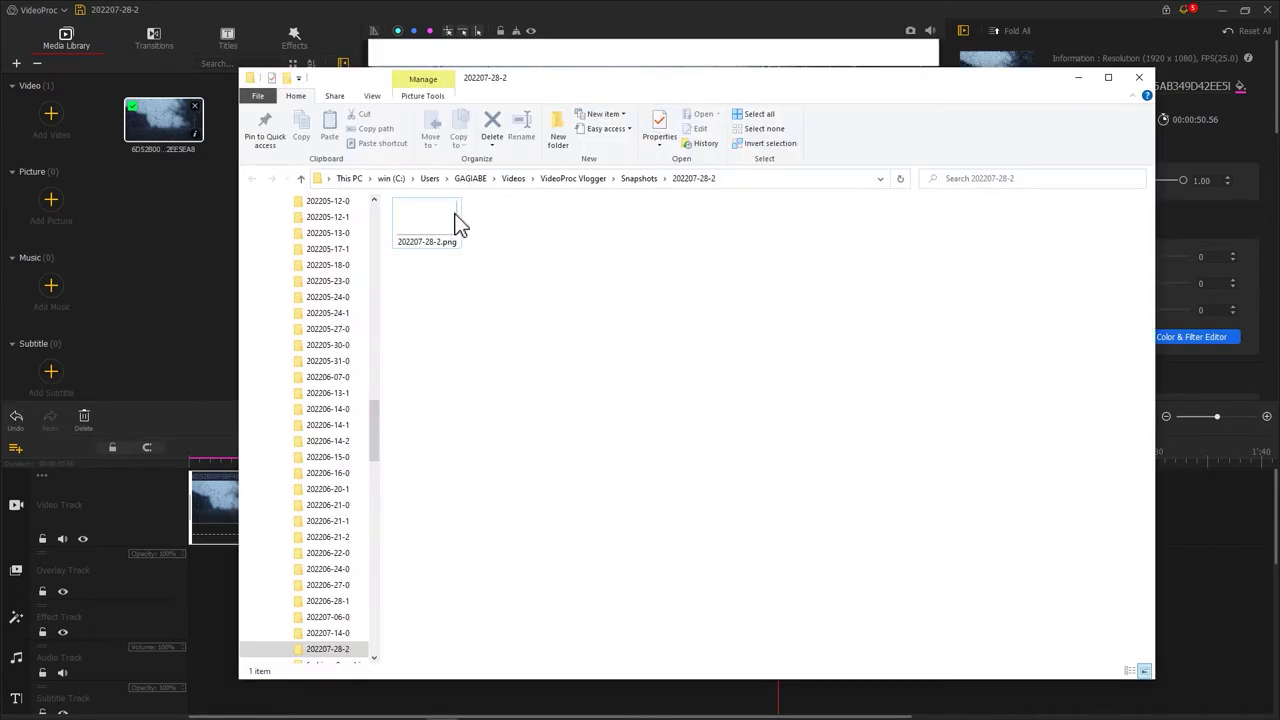
- Import the white snapshot PNG and place it on the overlay track
{"action": "left_click_drag", "start_coordinate": [455, 222], "coordinate": [190, 218]}
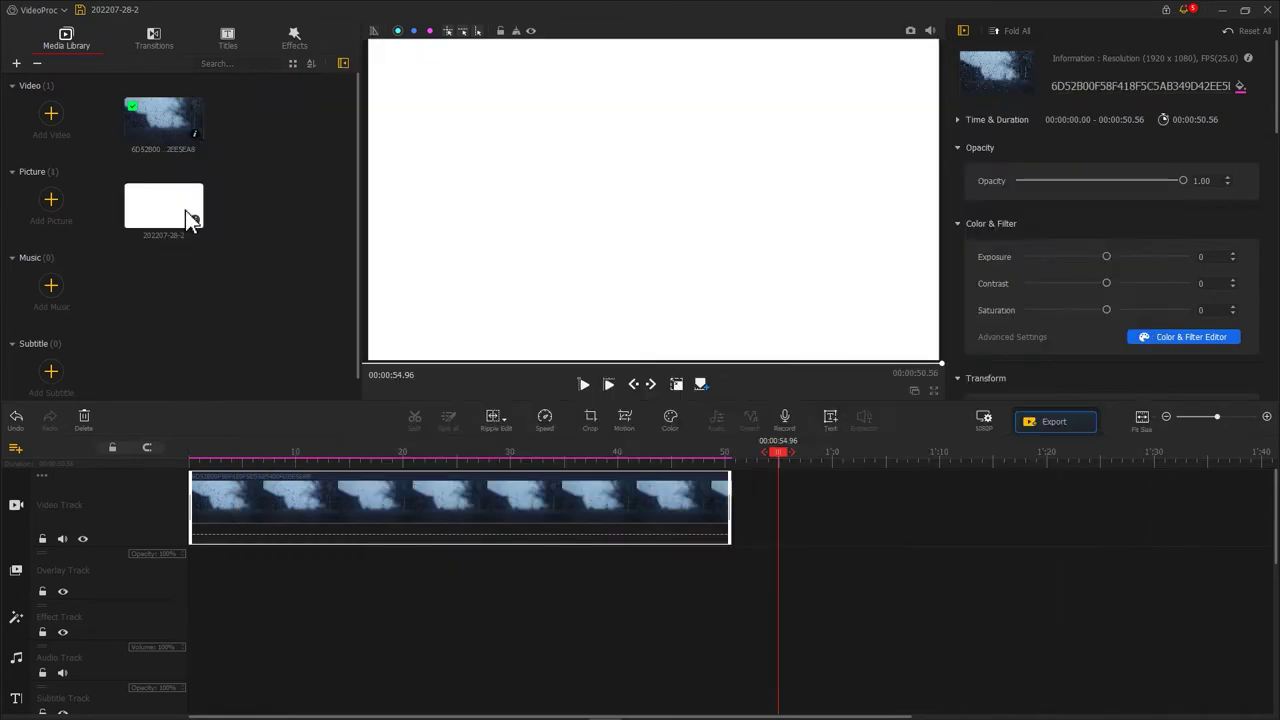
{"action": "left_click_drag", "start_coordinate": [187, 214], "coordinate": [710, 577]}
{"action": "left_click", "coordinate": [649, 218]}
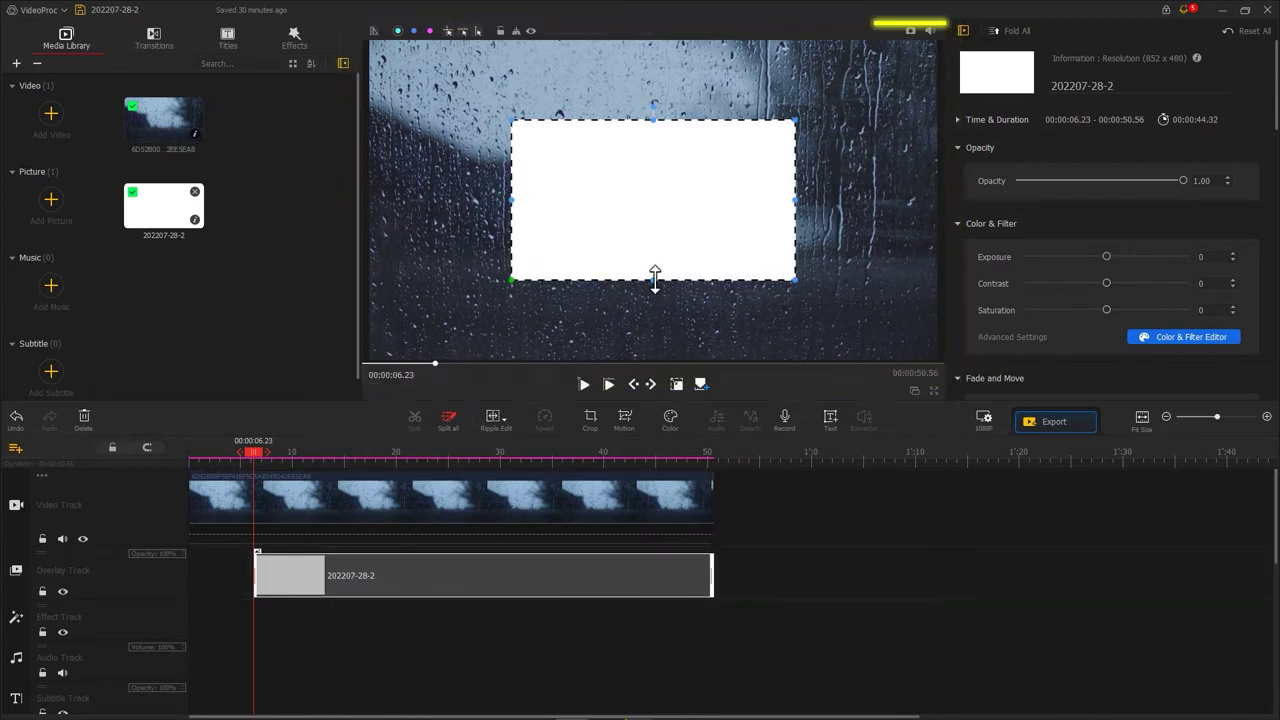
- Squash the white image into a thin, wide horizontal strip across the video
{"action": "left_click_drag", "start_coordinate": [653, 280], "coordinate": [652, 217]}
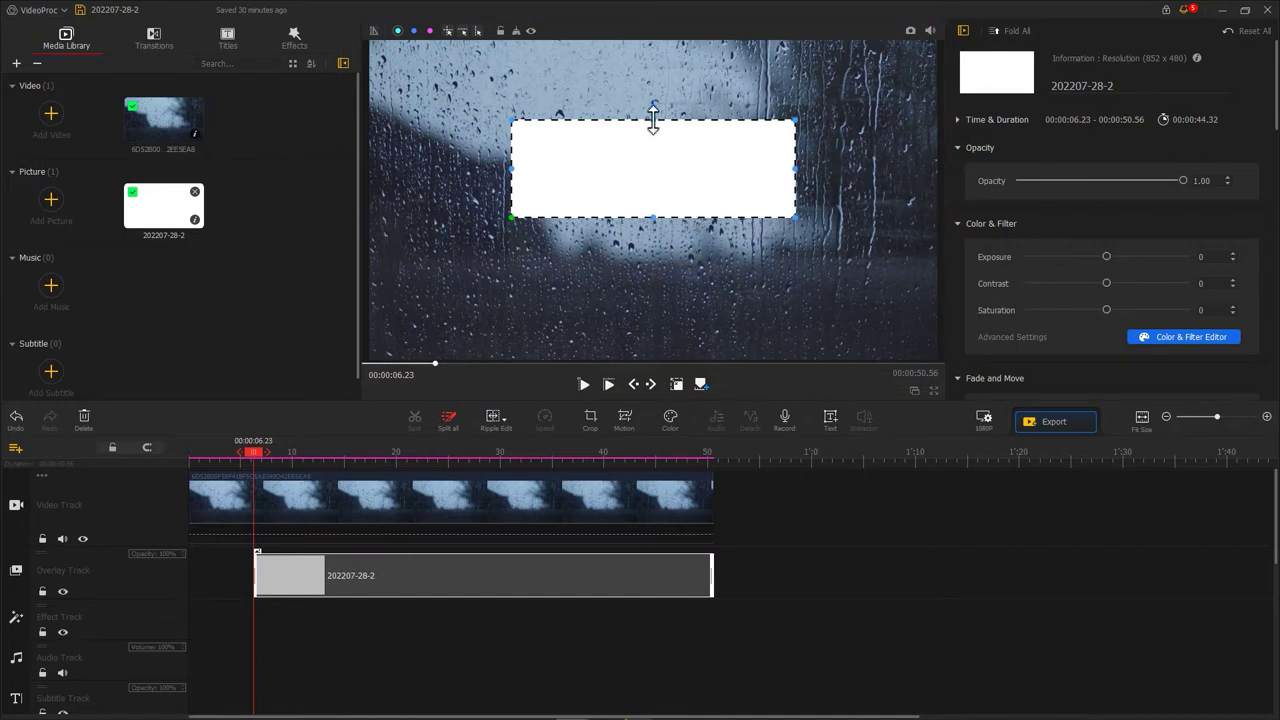
{"action": "left_click_drag", "start_coordinate": [653, 118], "coordinate": [660, 213]}
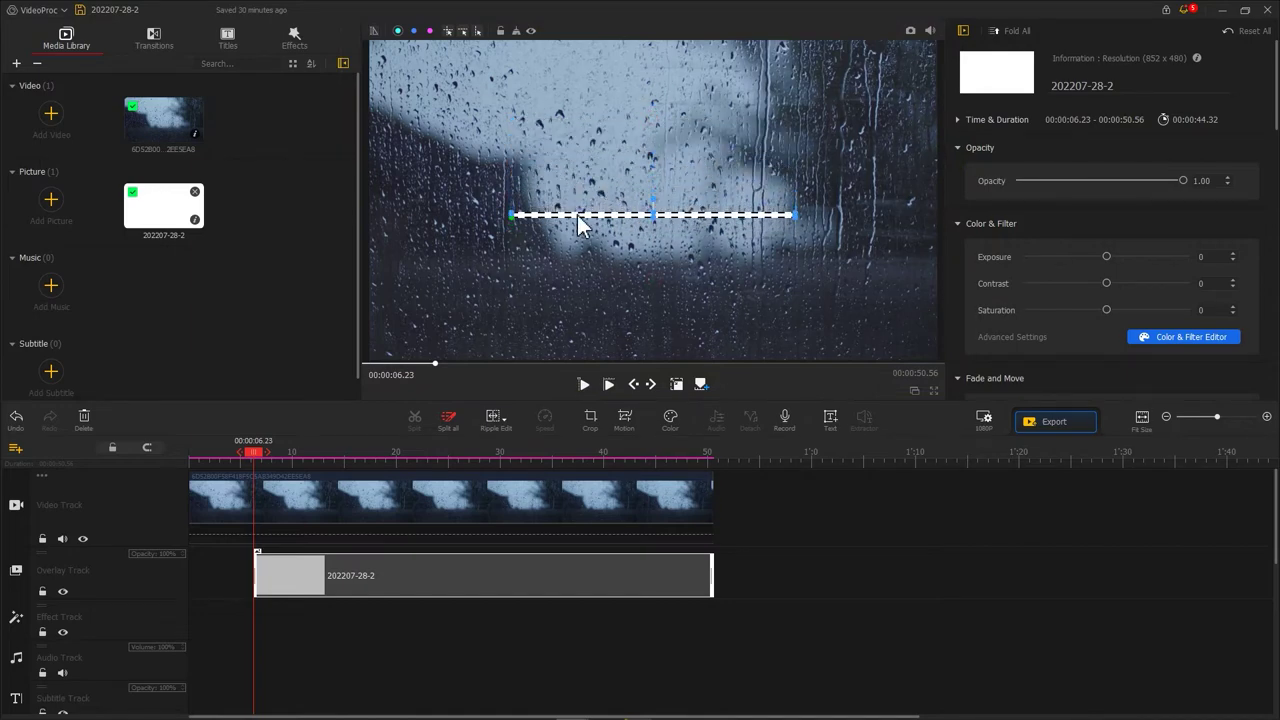
{"action": "left_click_drag", "start_coordinate": [490, 215], "coordinate": [443, 215]}
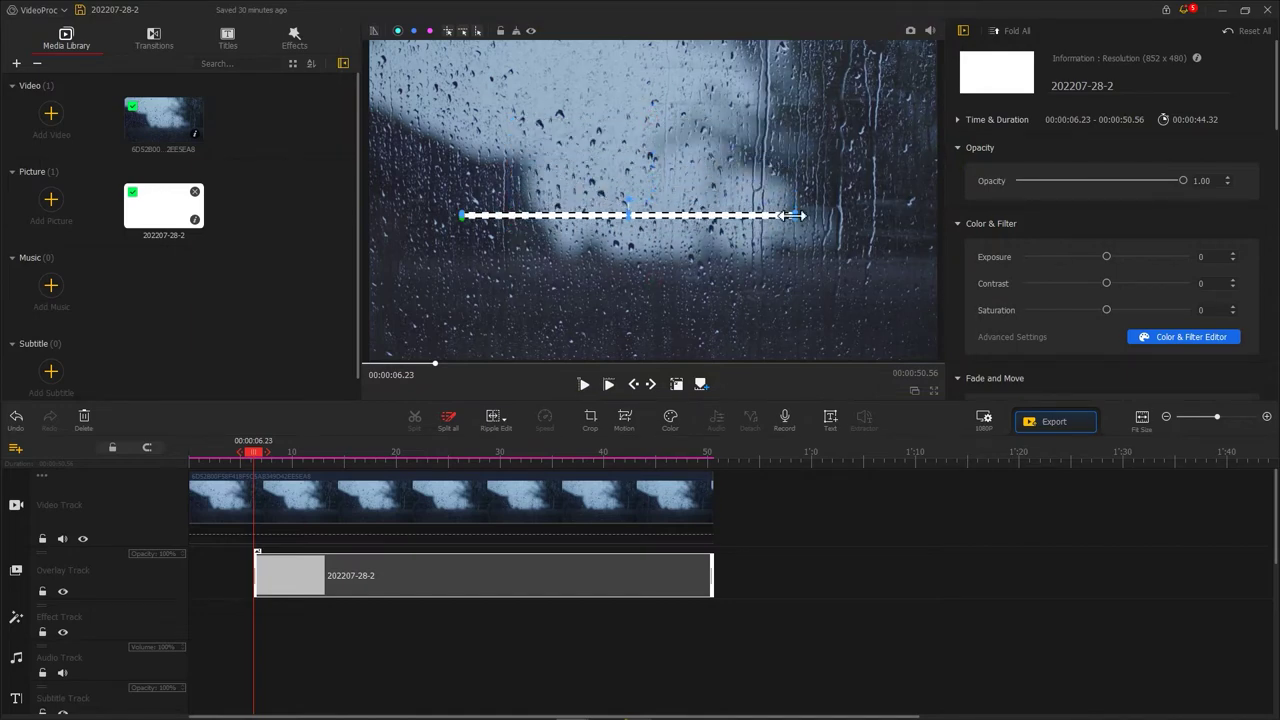
{"action": "mouse_move", "coordinate": [792, 215]}
{"action": "left_mouse_down"}
{"action": "mouse_move", "coordinate": [847, 215]}
{"action": "mouse_move", "coordinate": [801, 200]}
{"action": "left_mouse_up"}
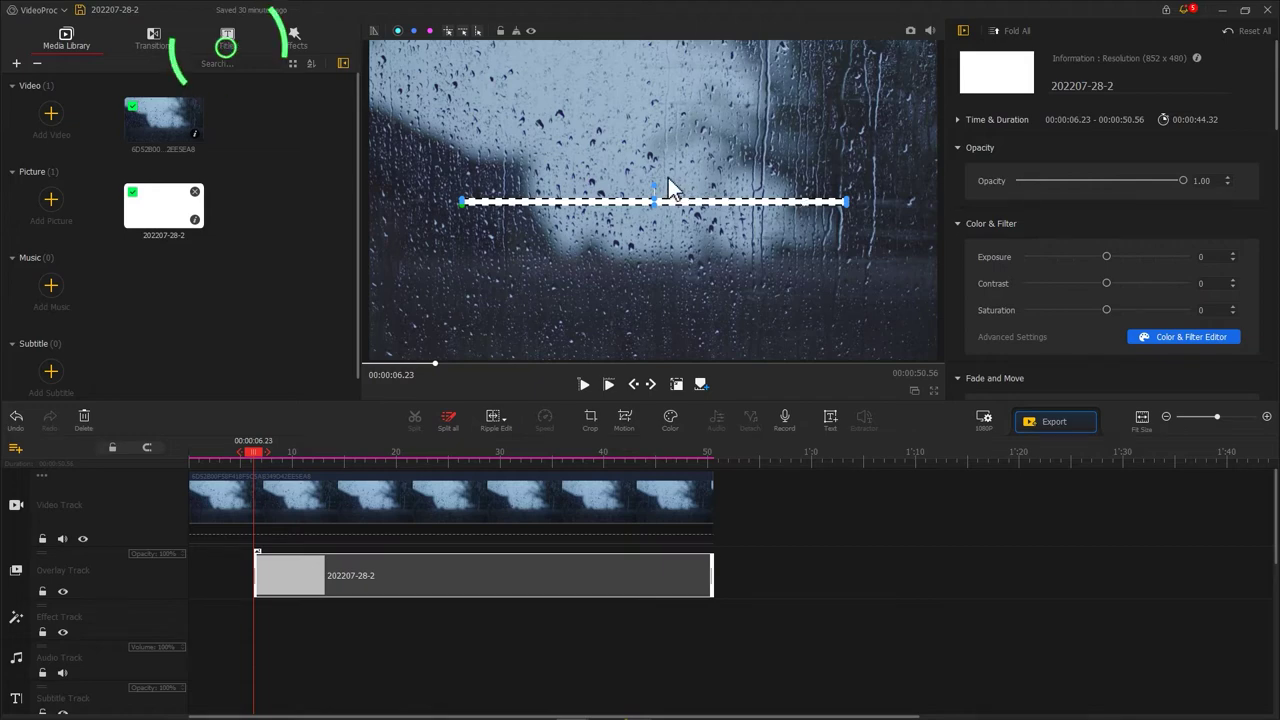
- Add the Title 1 template to the subtitle track and lengthen it
{"action": "left_click", "coordinate": [229, 40]}
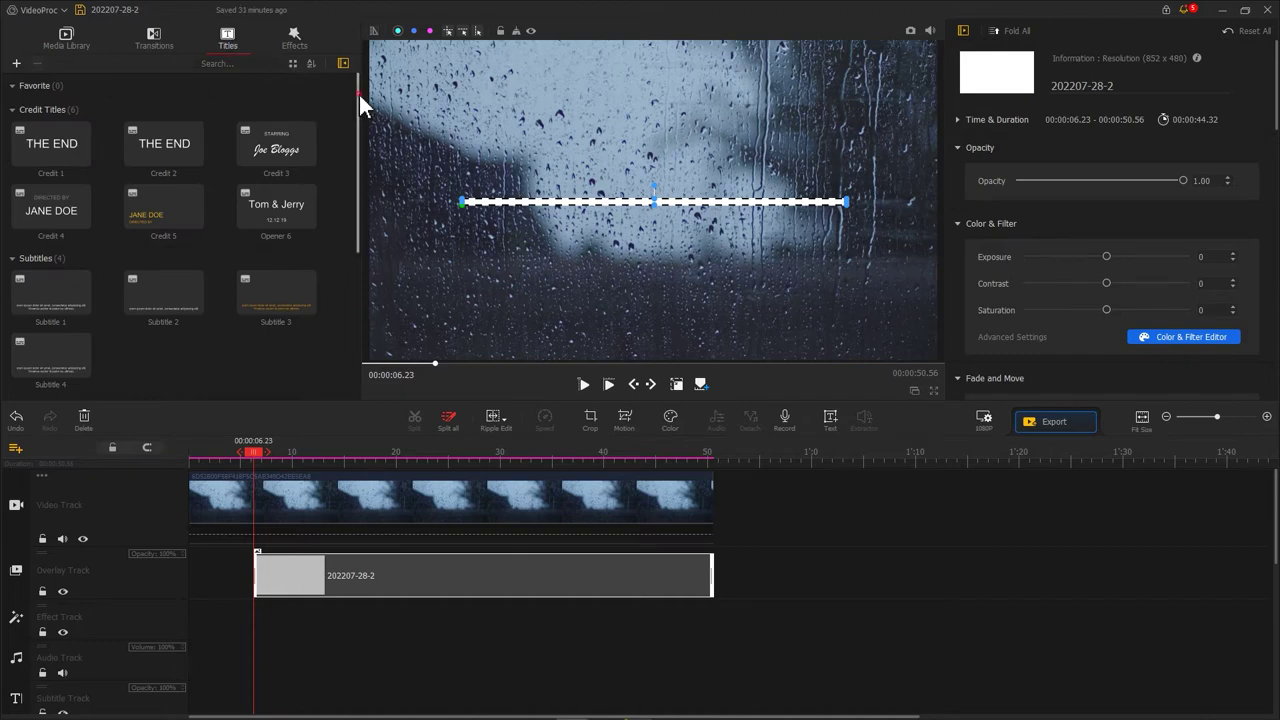
{"action": "left_click_drag", "start_coordinate": [359, 95], "coordinate": [365, 249]}
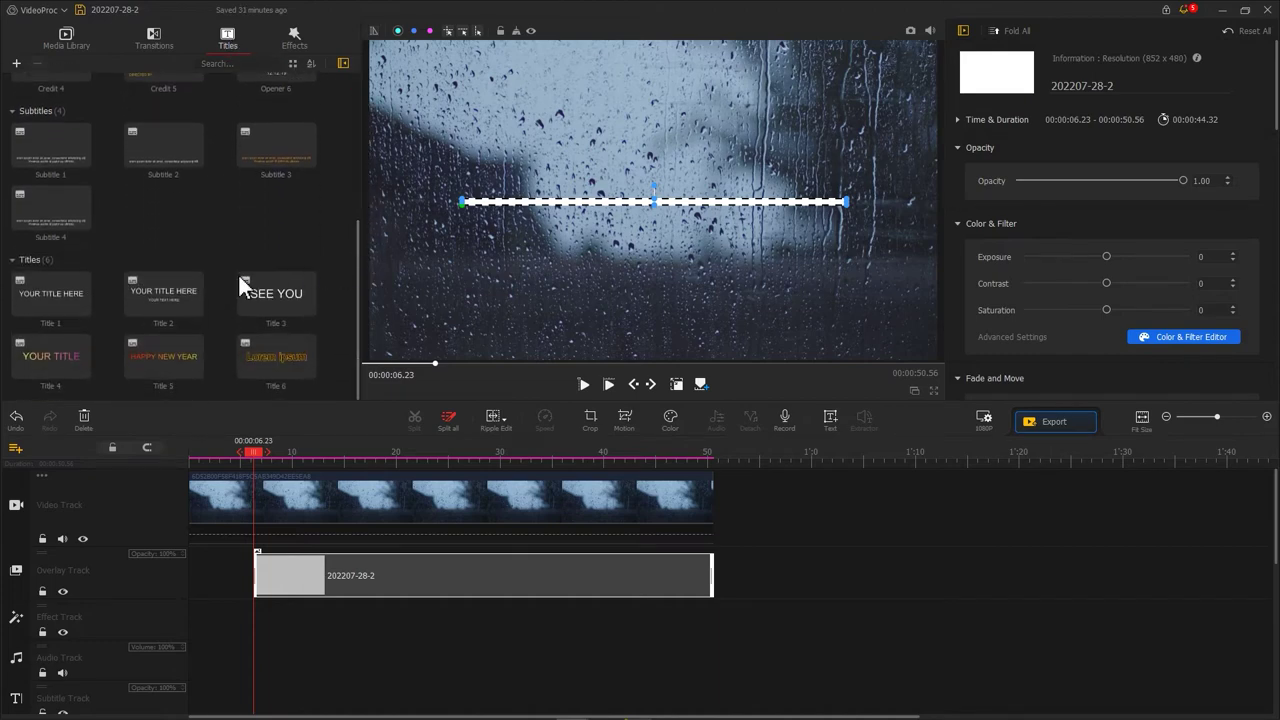
{"action": "left_click_drag", "start_coordinate": [56, 294], "coordinate": [297, 601]}
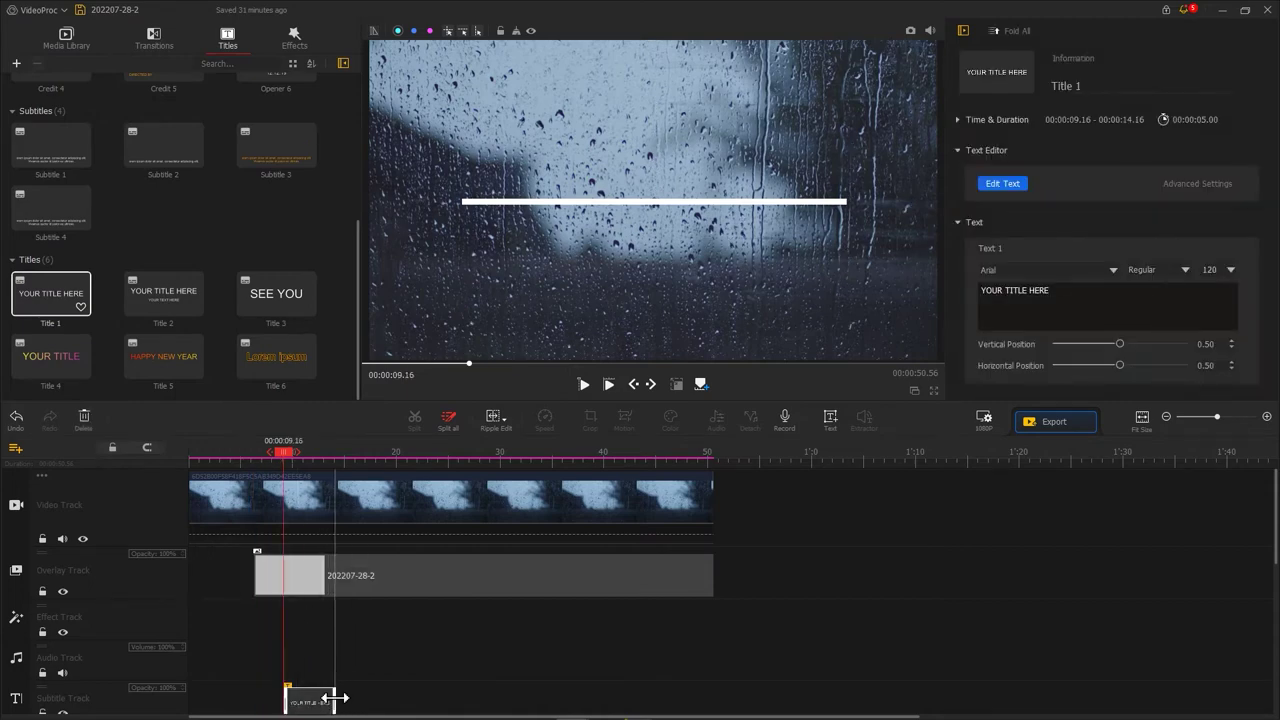
{"action": "left_click_drag", "start_coordinate": [334, 697], "coordinate": [711, 704]}
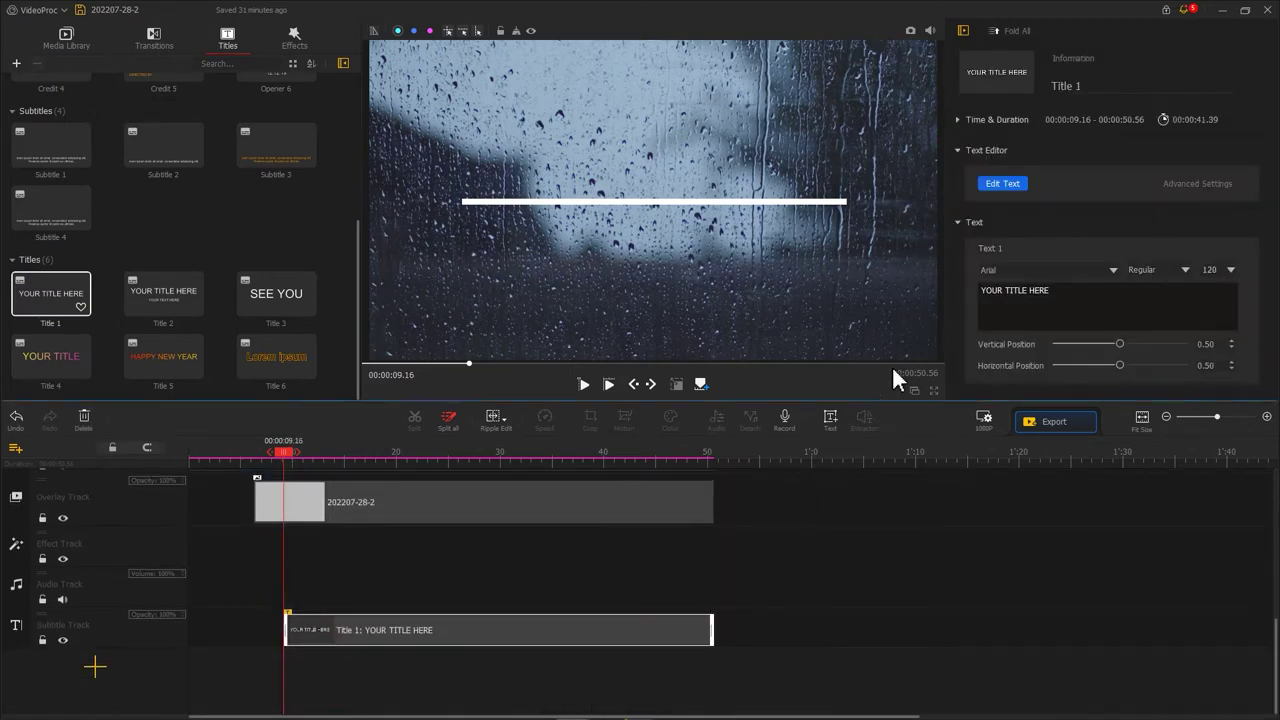
- Change the title text to LONDON in Copperplate Gothic, scaled up to 165
{"action": "left_click", "coordinate": [1000, 184]}
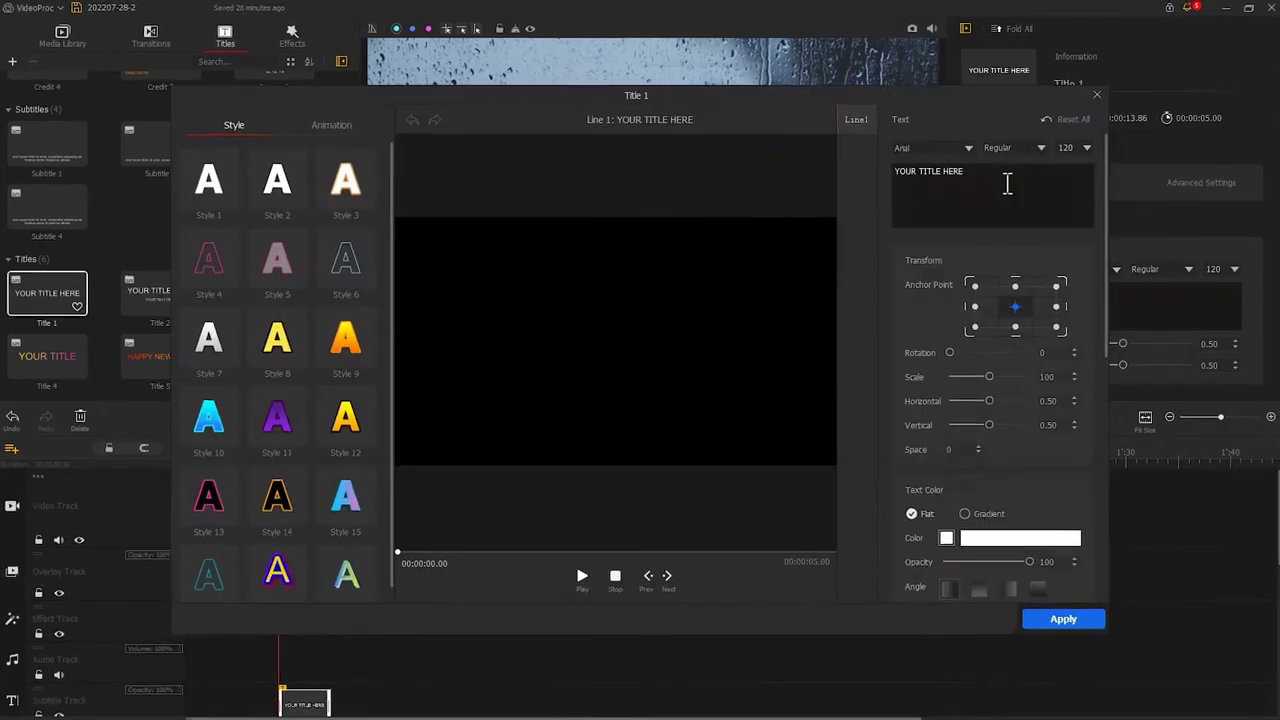
{"action": "left_click_drag", "start_coordinate": [1086, 111], "coordinate": [1004, 101]}
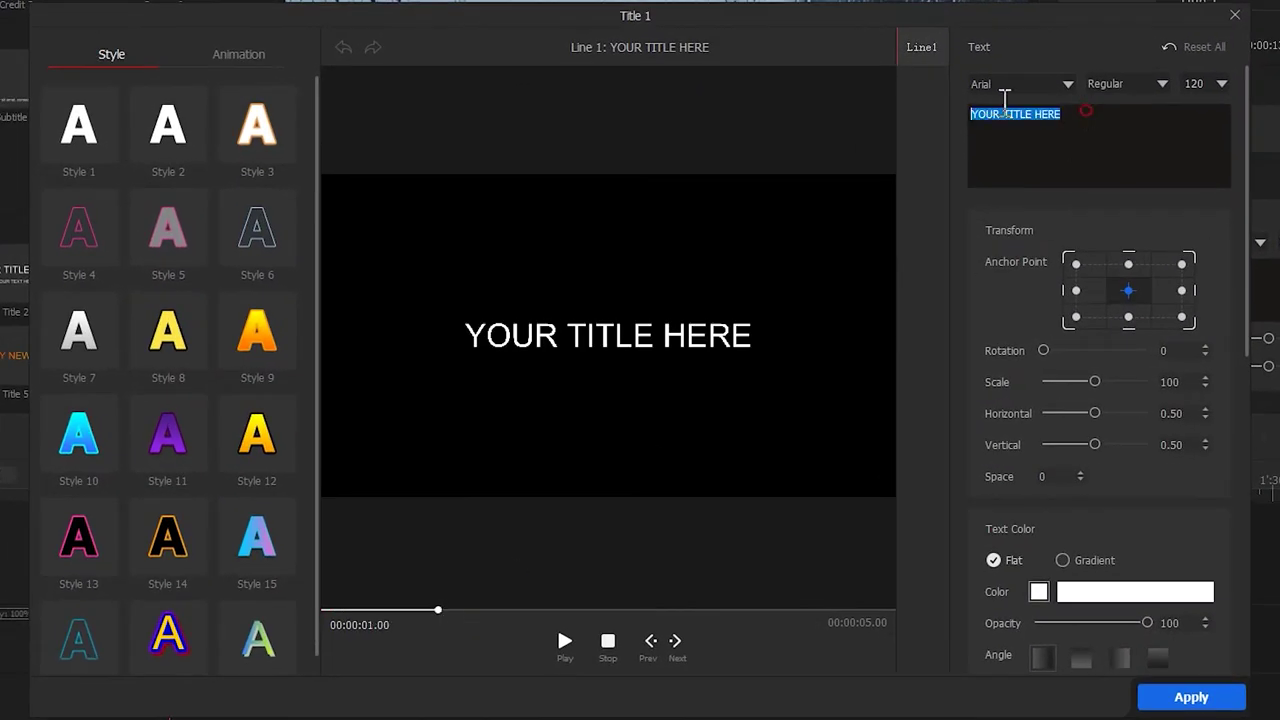
{"action": "type", "text": "LONDON"}
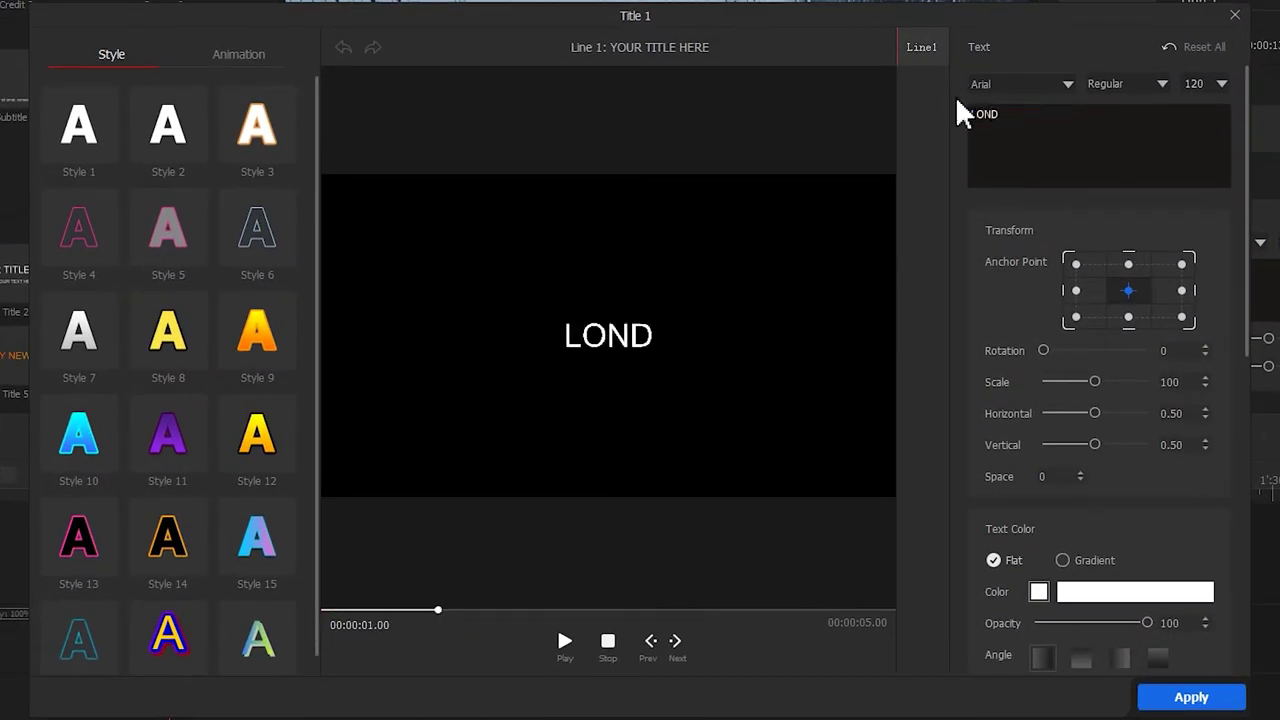
{"action": "left_click", "coordinate": [1064, 84]}
{"action": "left_click_drag", "start_coordinate": [1147, 108], "coordinate": [1152, 184]}
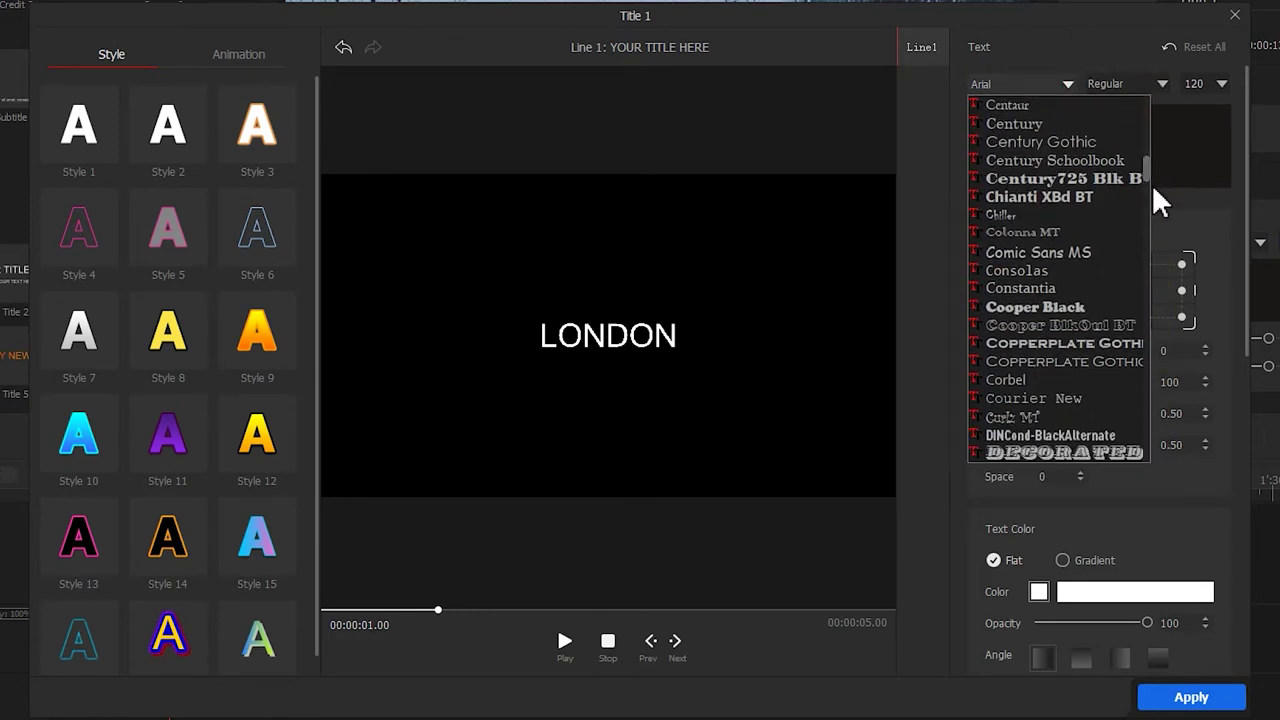
{"action": "left_click", "coordinate": [1115, 340]}
{"action": "mouse_move", "coordinate": [1096, 382]}
{"action": "left_mouse_down"}
{"action": "mouse_move", "coordinate": [1134, 382]}
{"action": "mouse_move", "coordinate": [1120, 381]}
{"action": "left_mouse_up"}
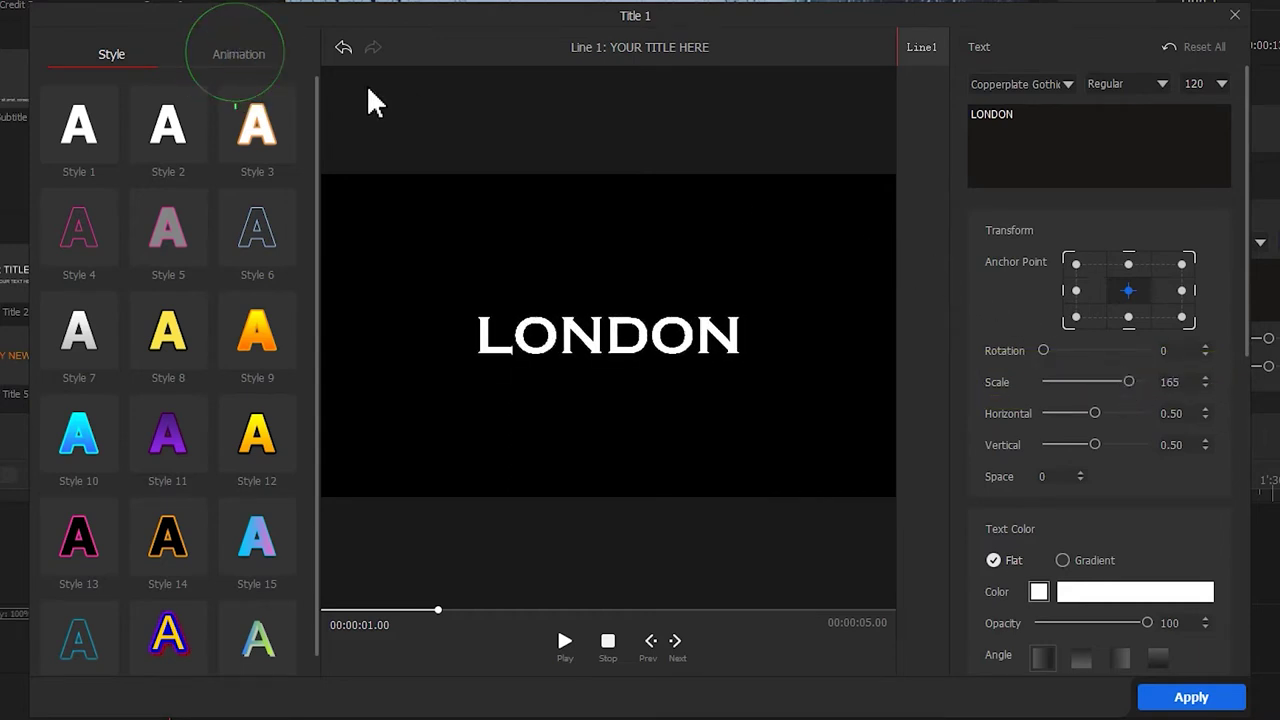
- Give the LONDON title the Clip Up Roll animation and apply the changes
{"action": "left_click", "coordinate": [249, 55]}
{"action": "left_click_drag", "start_coordinate": [317, 114], "coordinate": [322, 230]}
{"action": "left_click", "coordinate": [258, 365]}
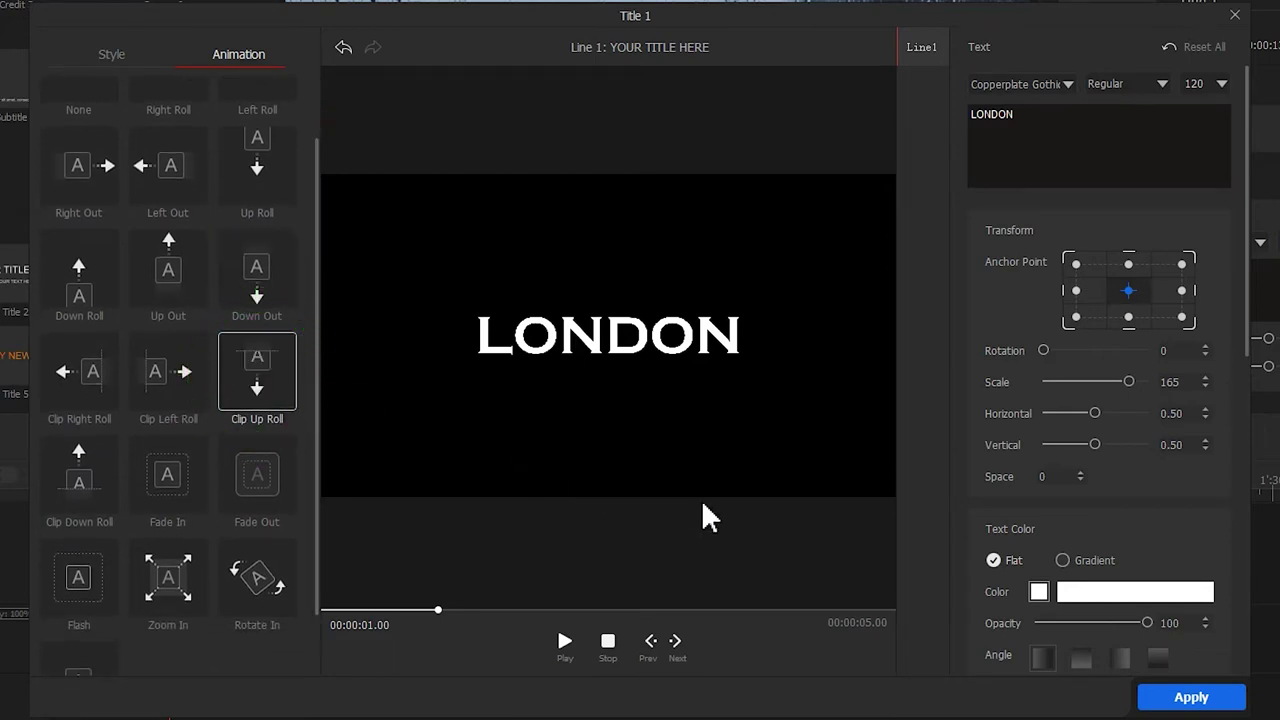
{"action": "left_click", "coordinate": [1198, 697]}
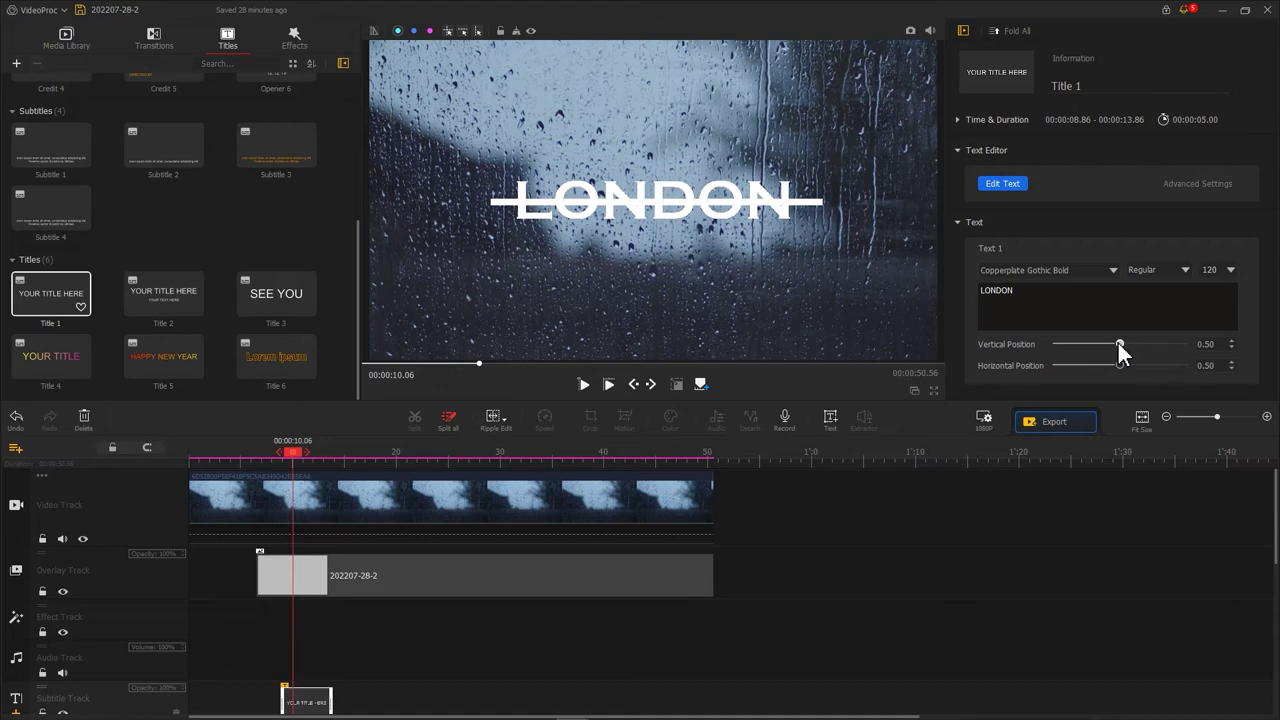
- Lower LONDON to vertical position 0.40 and play the preview to check it
{"action": "left_click_drag", "start_coordinate": [1118, 343], "coordinate": [1106, 341]}
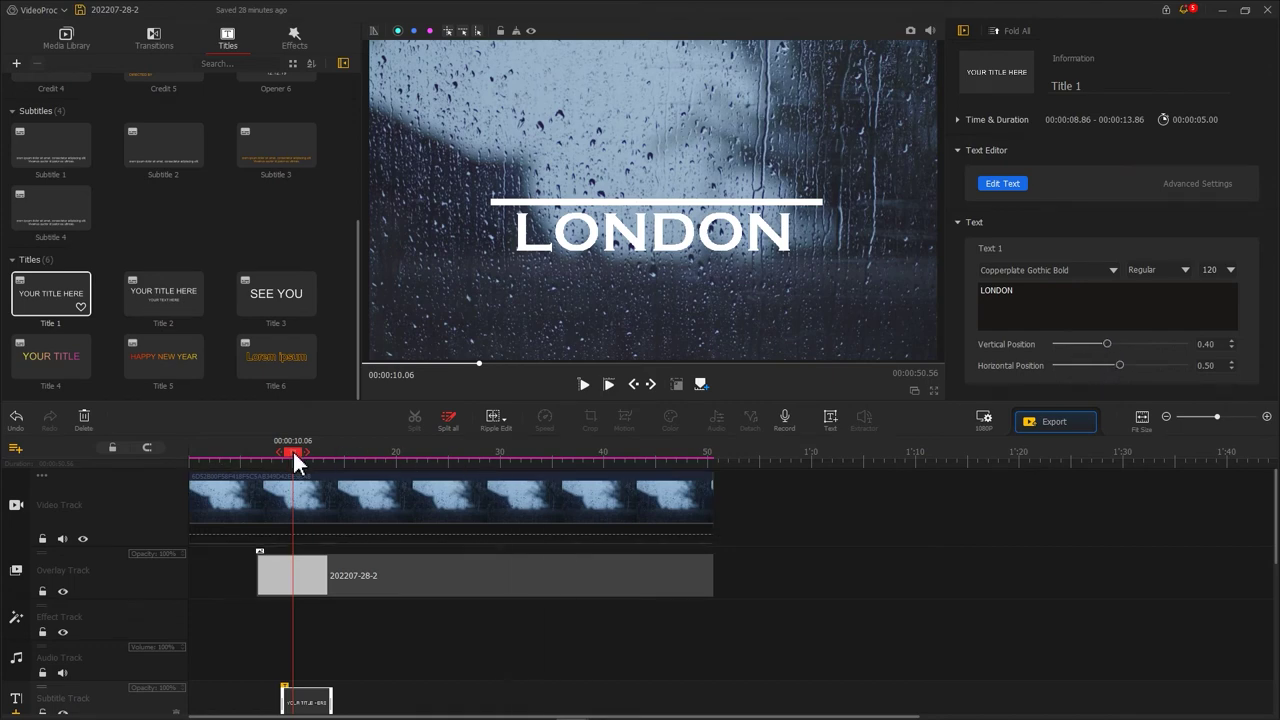
{"action": "left_click_drag", "start_coordinate": [292, 449], "coordinate": [279, 450]}
{"action": "key", "text": "space"}
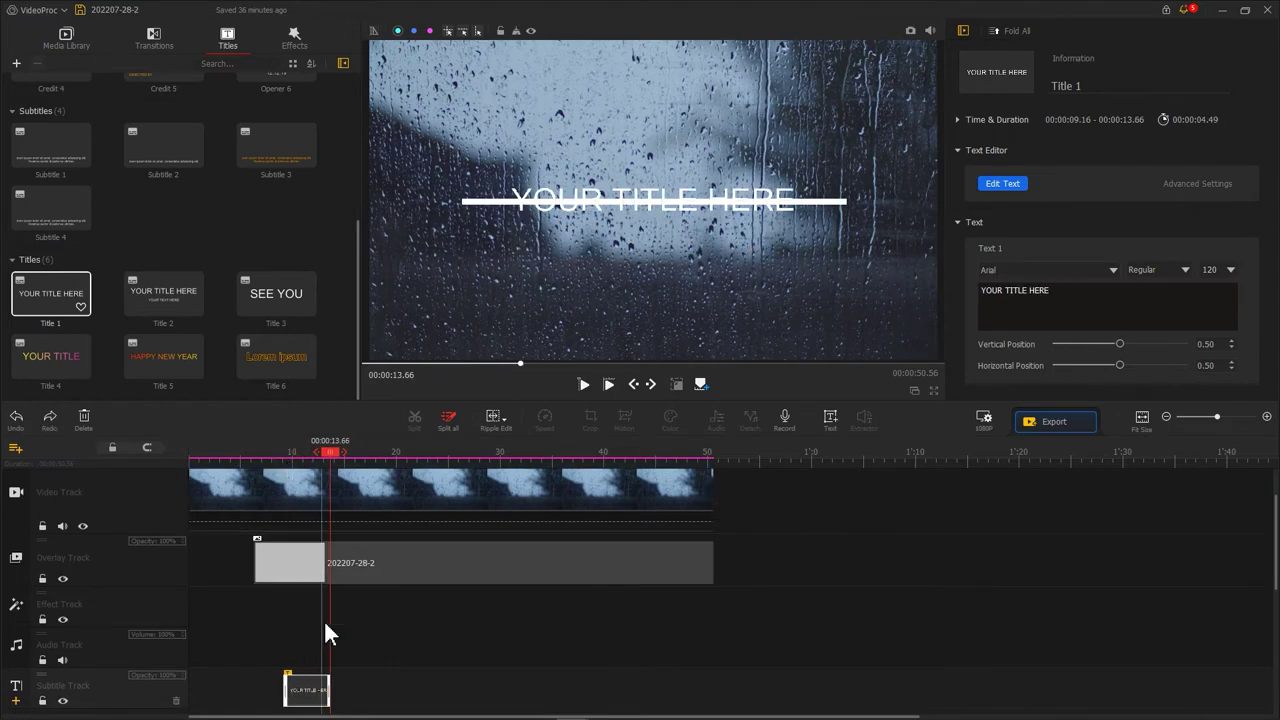
- Extend the LONDON title to the video's end and add another Title 1 on a new subtitle track
{"action": "left_click_drag", "start_coordinate": [329, 690], "coordinate": [711, 689]}
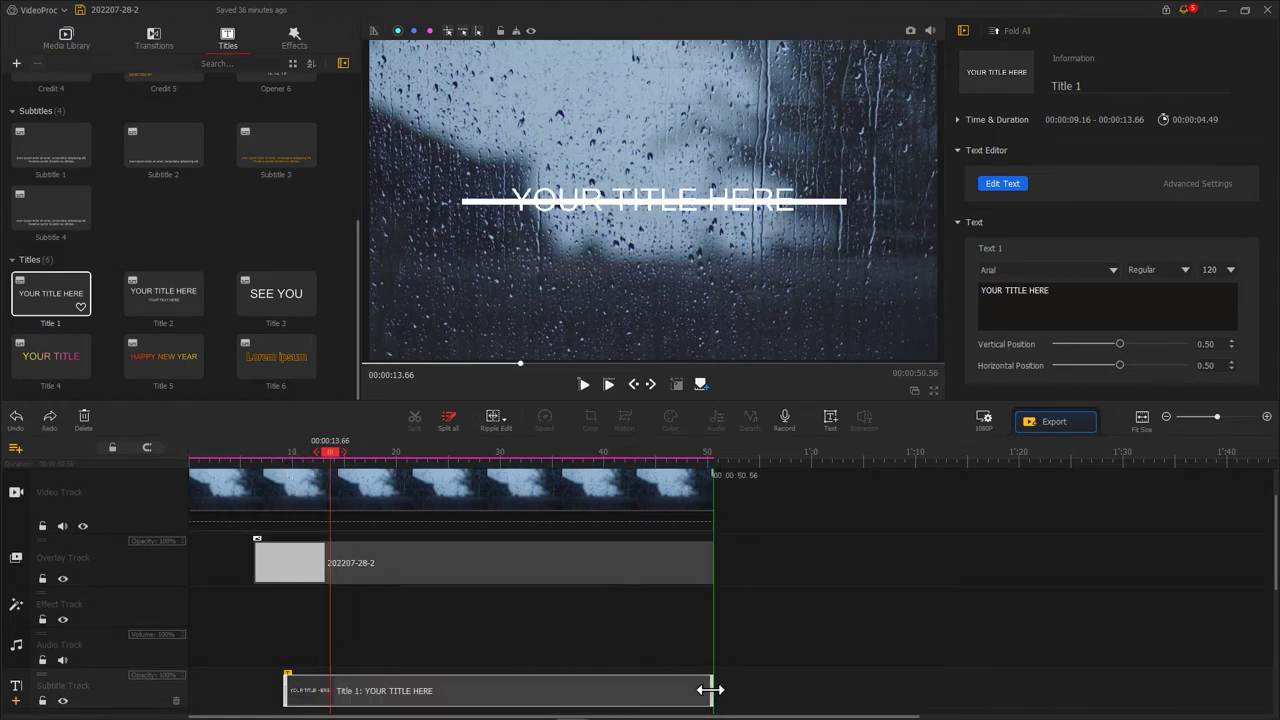
{"action": "left_click", "coordinate": [14, 448]}
{"action": "left_click", "coordinate": [56, 492]}
{"action": "left_click_drag", "start_coordinate": [51, 293], "coordinate": [713, 630]}
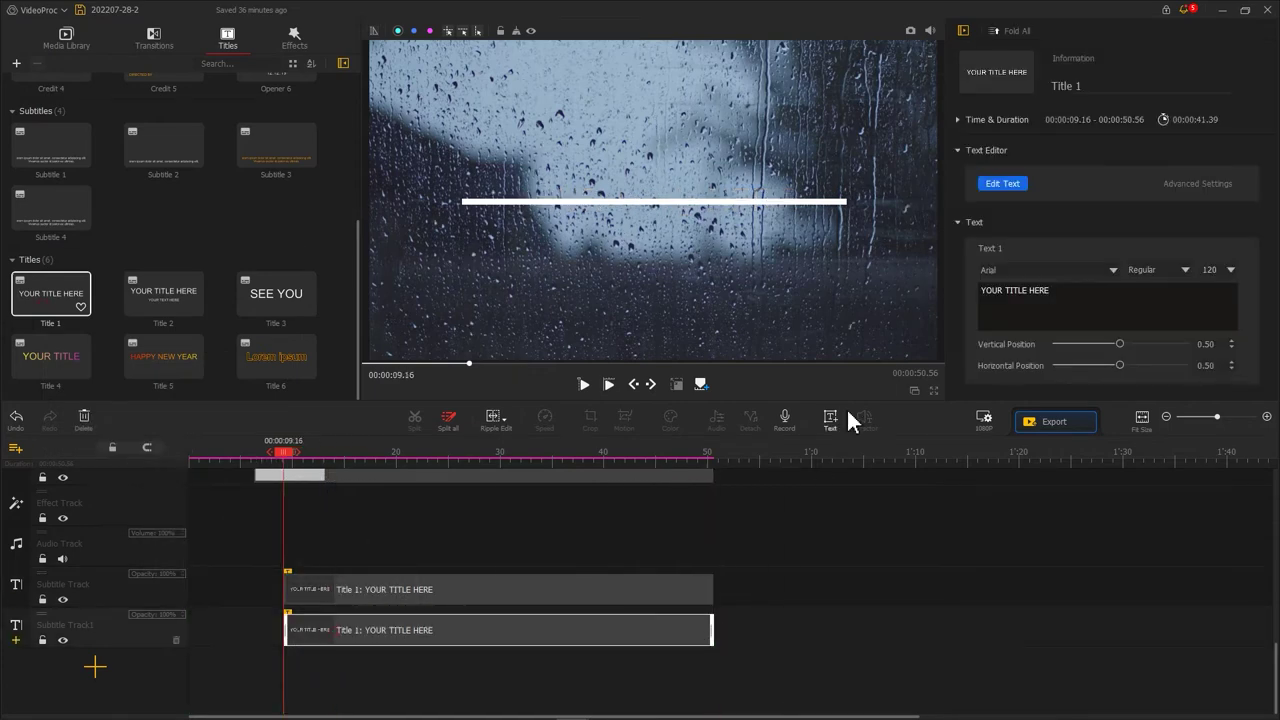
- Make the new title read RAINY in Copperplate Gothic Bold at scale 180
{"action": "left_click", "coordinate": [1000, 185]}
{"action": "left_click_drag", "start_coordinate": [399, 550], "coordinate": [420, 551]}
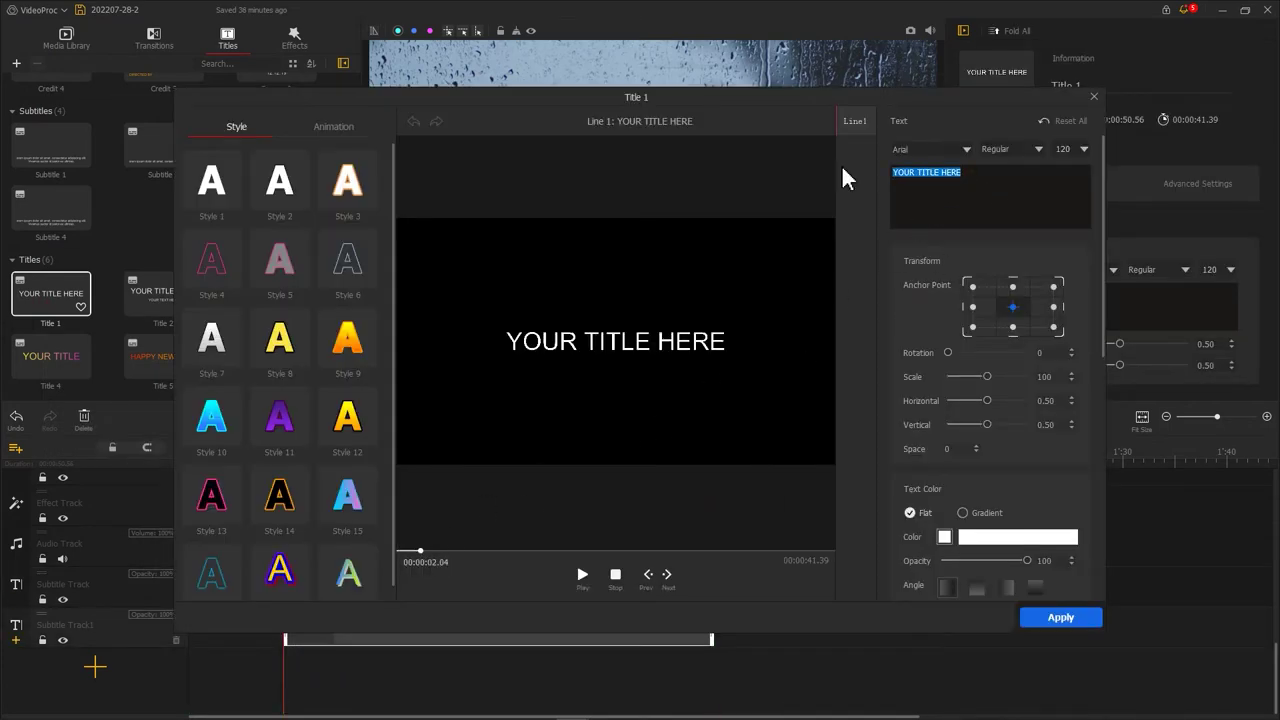
{"action": "type", "text": "RAINY"}
{"action": "left_click", "coordinate": [966, 148]}
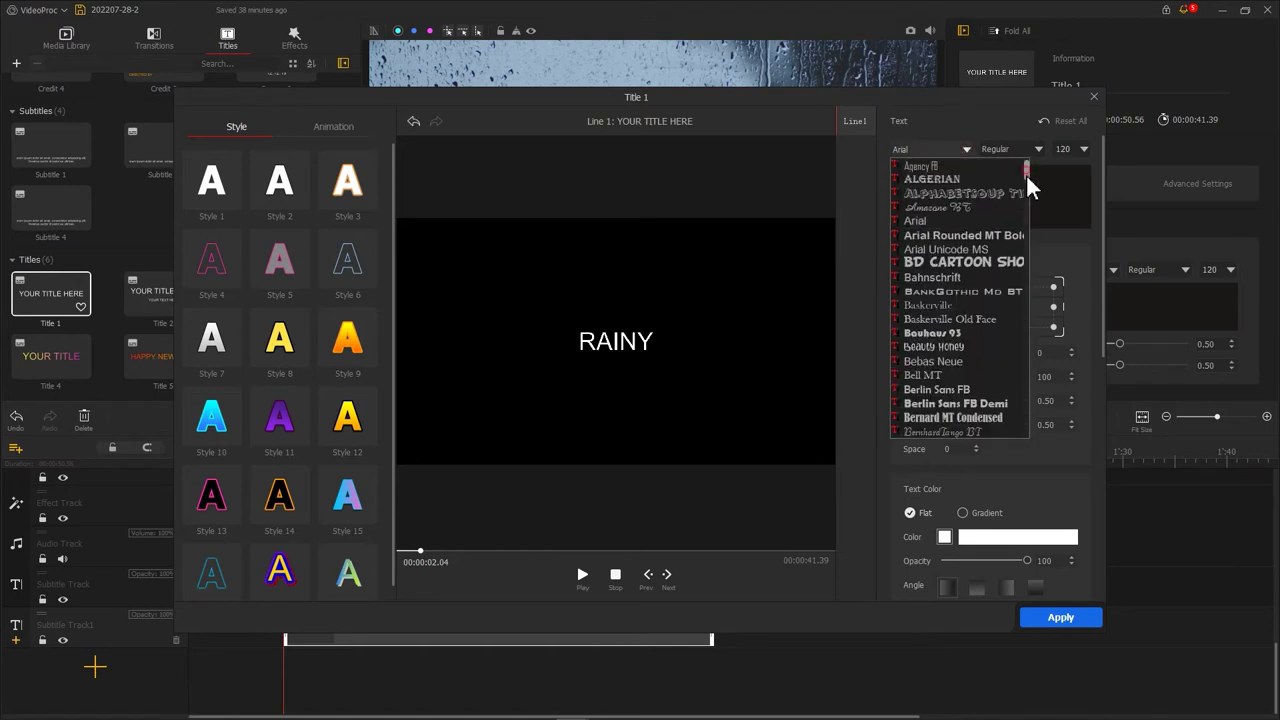
{"action": "scroll", "coordinate": [1026, 214], "scroll_direction": "down", "scroll_amount": 10}
{"action": "left_click", "coordinate": [1010, 226]}
{"action": "left_click_drag", "start_coordinate": [987, 376], "coordinate": [1019, 375]}
- Give the RAINY title the Clip Down Roll animation and apply
{"action": "left_click", "coordinate": [335, 130]}
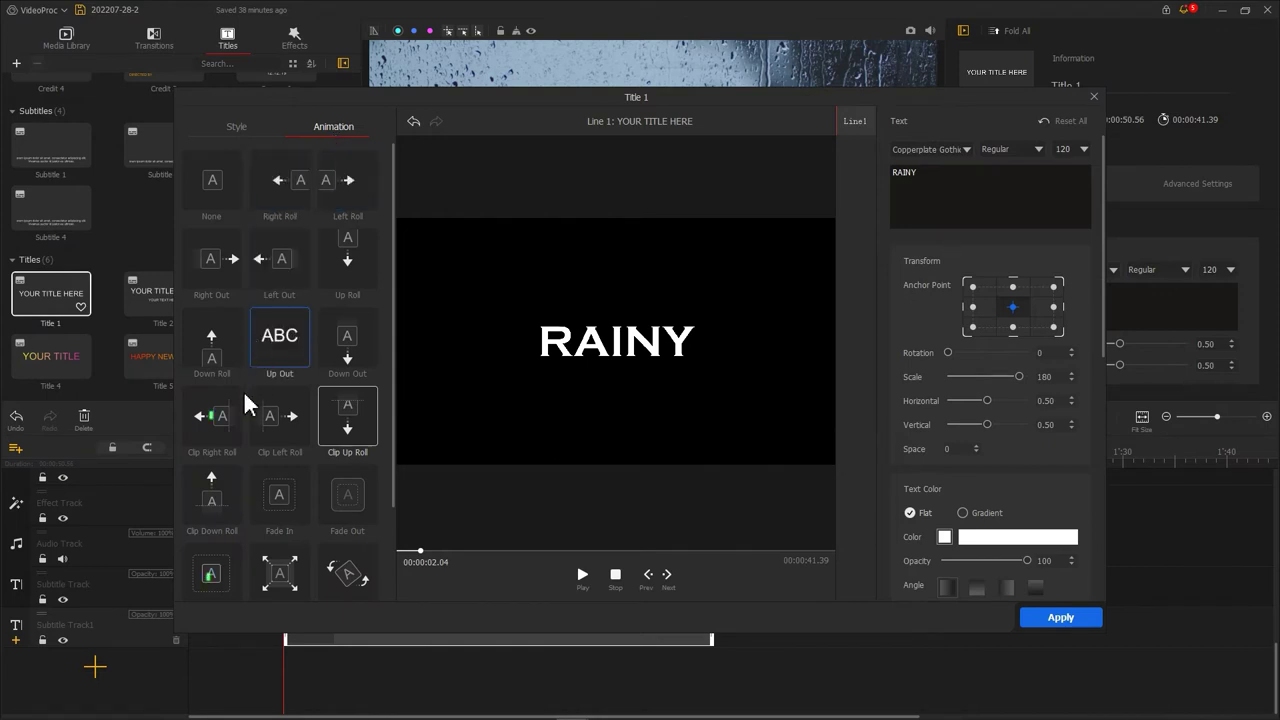
{"action": "left_click", "coordinate": [205, 506]}
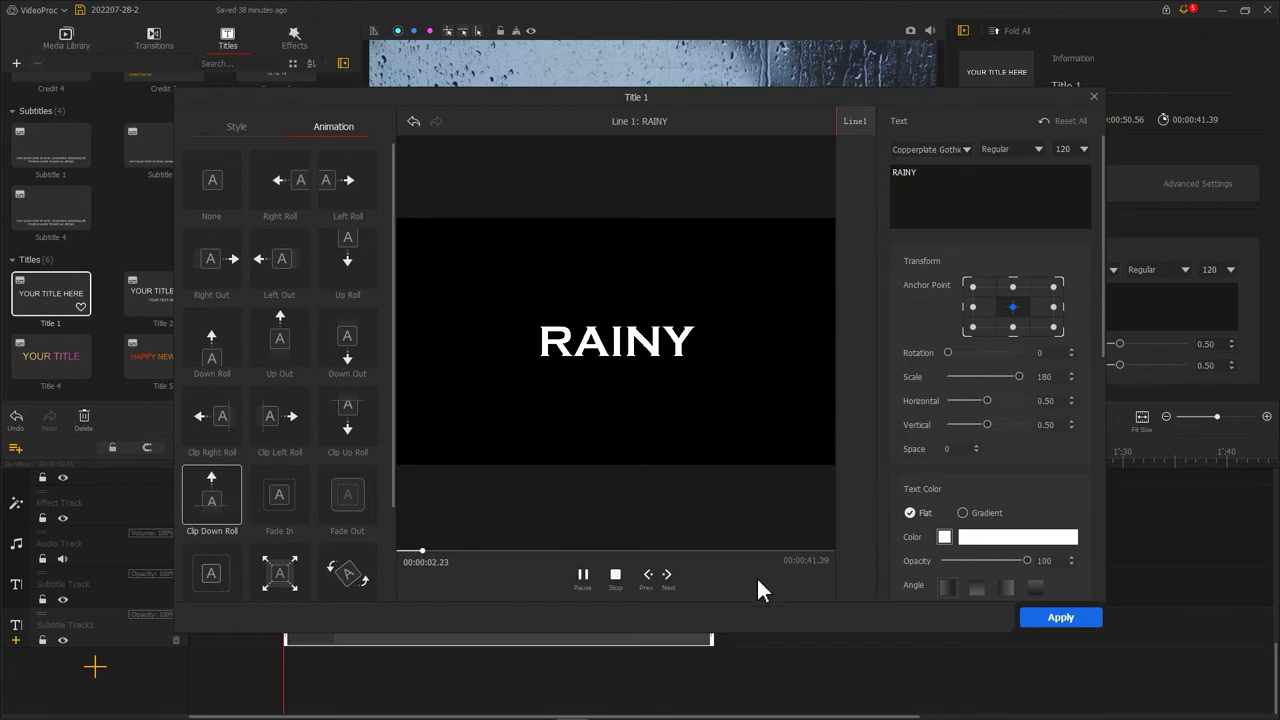
{"action": "left_click", "coordinate": [1061, 618]}
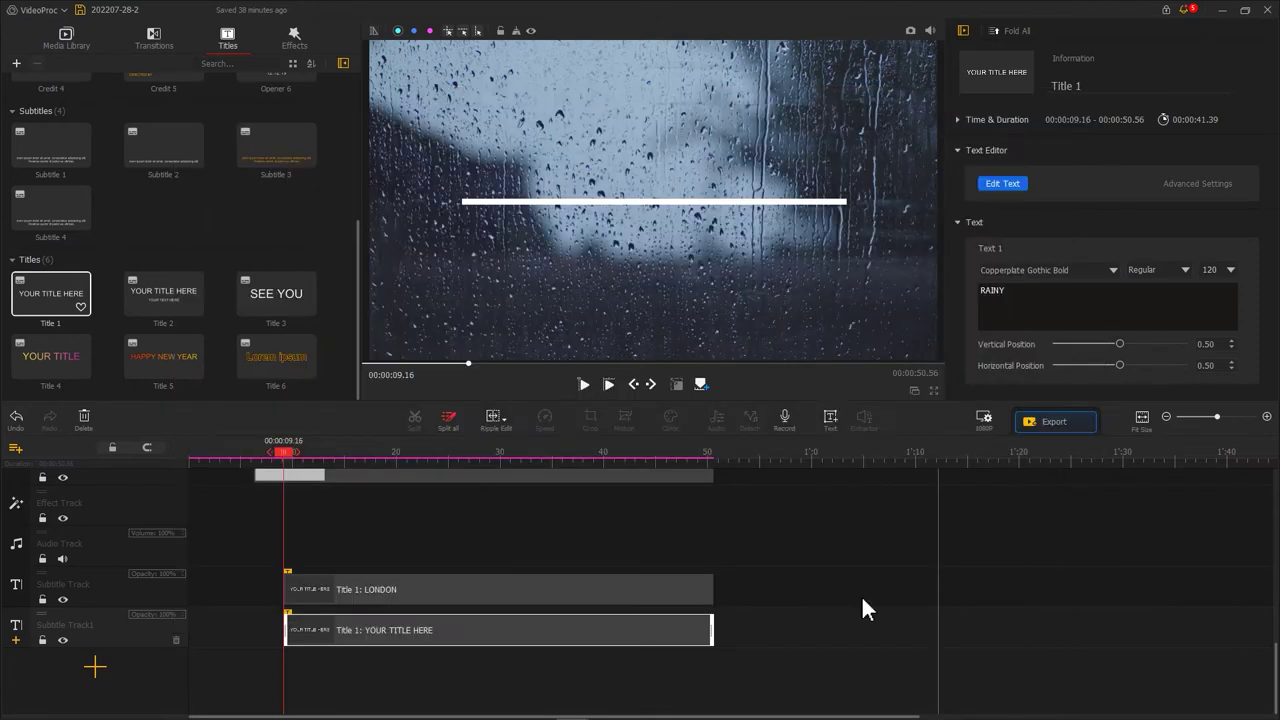
- Raise RAINY to vertical position about 0.61 above the white line, then replay from the title start
{"action": "left_click_drag", "start_coordinate": [286, 453], "coordinate": [326, 470]}
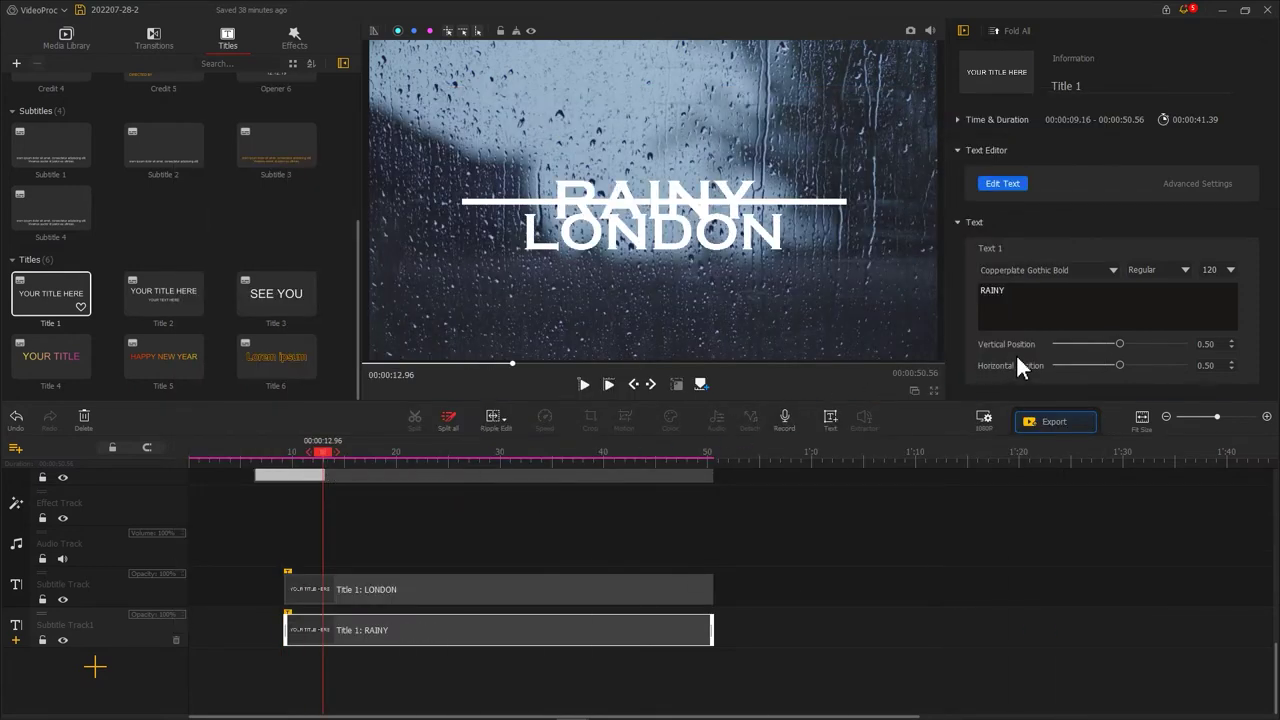
{"action": "left_click_drag", "start_coordinate": [1120, 344], "coordinate": [1135, 344]}
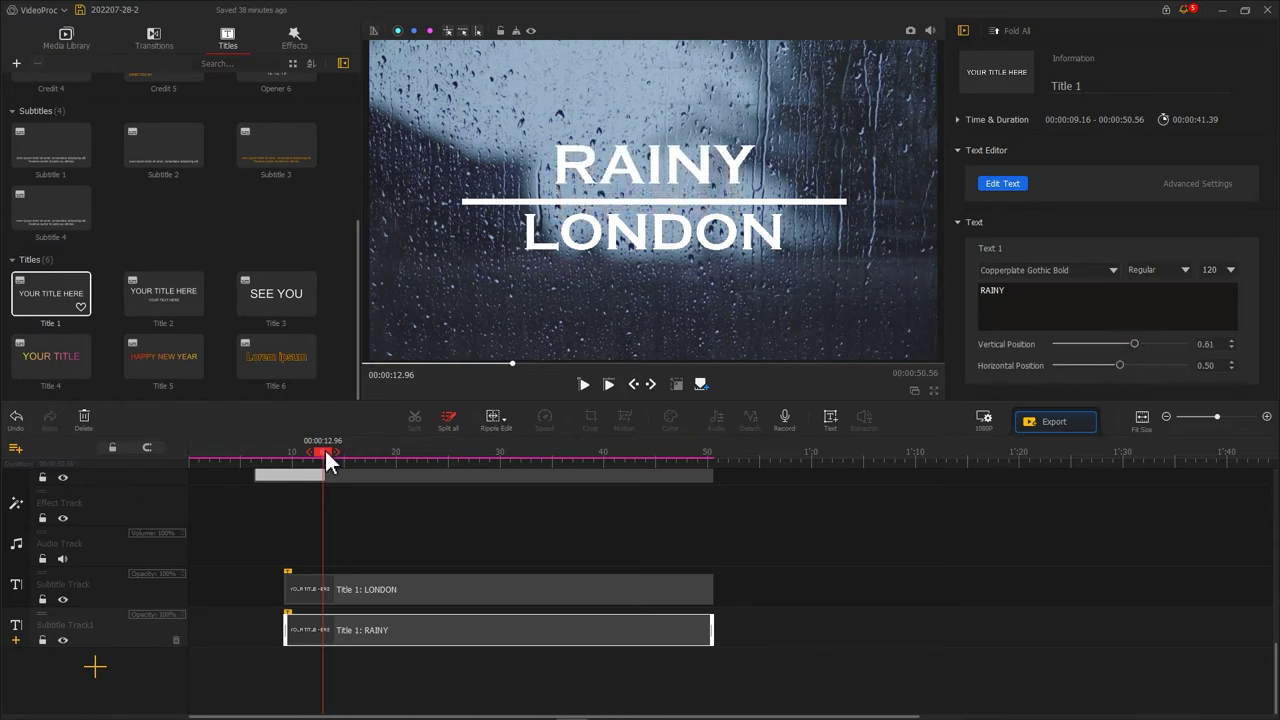
{"action": "left_click_drag", "start_coordinate": [328, 462], "coordinate": [287, 463]}
{"action": "key", "text": "space"}
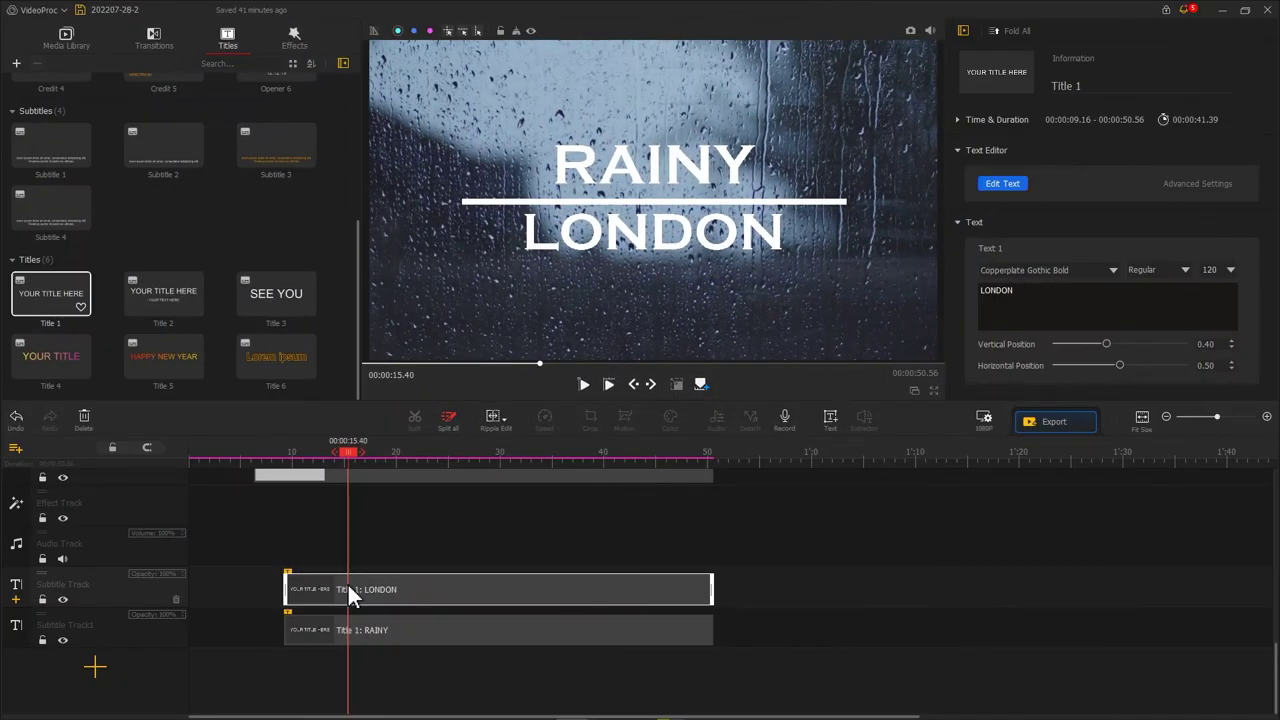
- Turn on Fade In – Enter Progressively (1.00 s) for the white-line overlay clip
{"action": "scroll", "coordinate": [320, 579], "scroll_direction": "up", "scroll_amount": 3}
{"action": "left_click", "coordinate": [297, 577]}
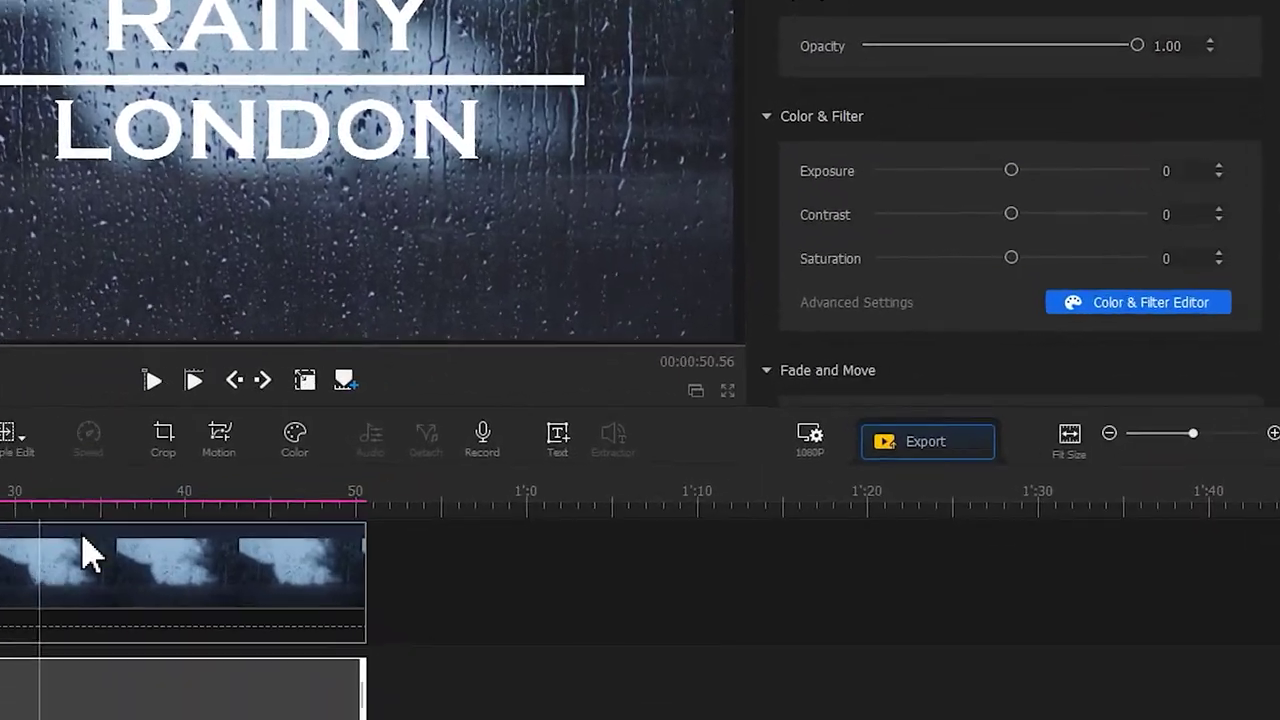
{"action": "scroll", "coordinate": [814, 200], "scroll_direction": "down", "scroll_amount": 2}
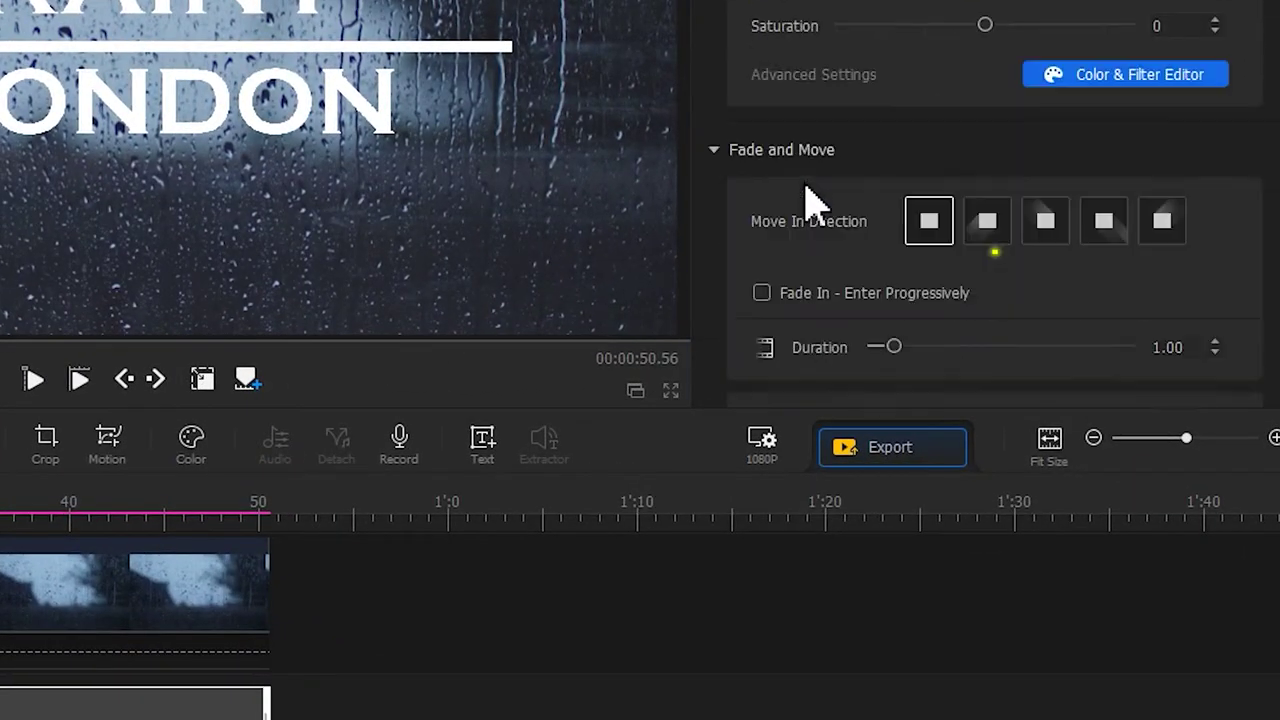
{"action": "left_click", "coordinate": [828, 308]}
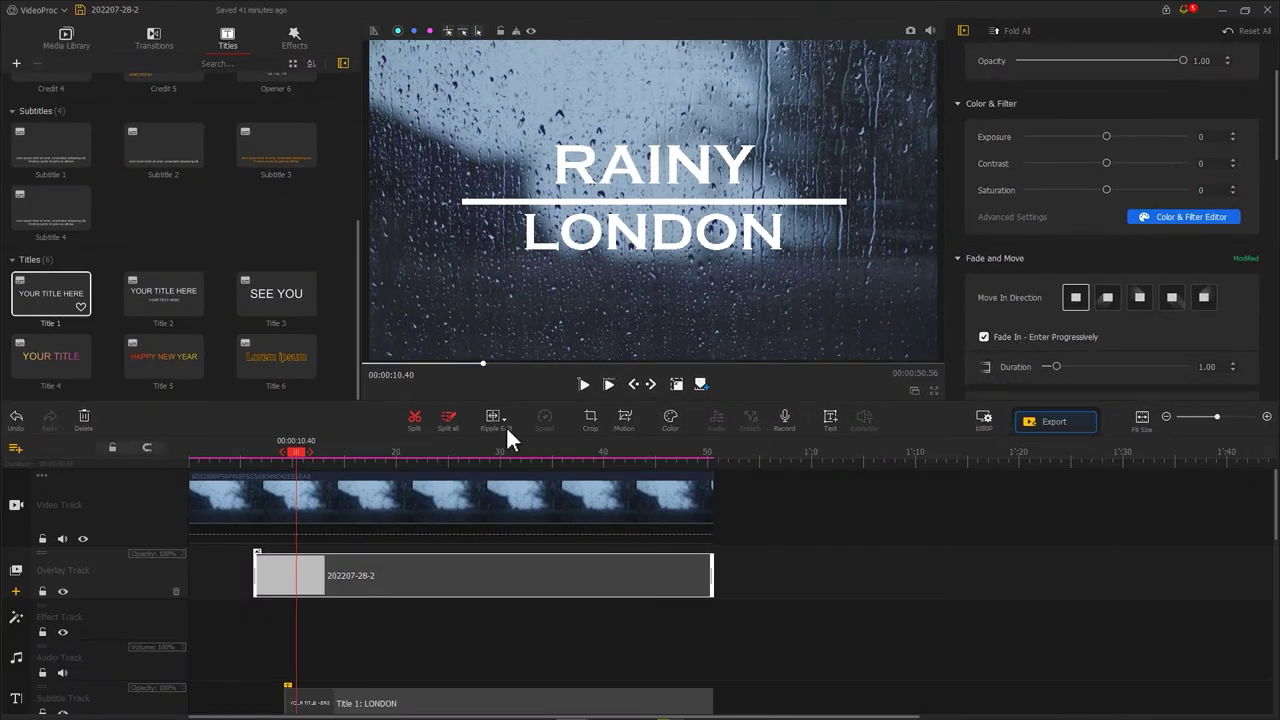
{"action": "left_click_drag", "start_coordinate": [276, 452], "coordinate": [252, 452]}
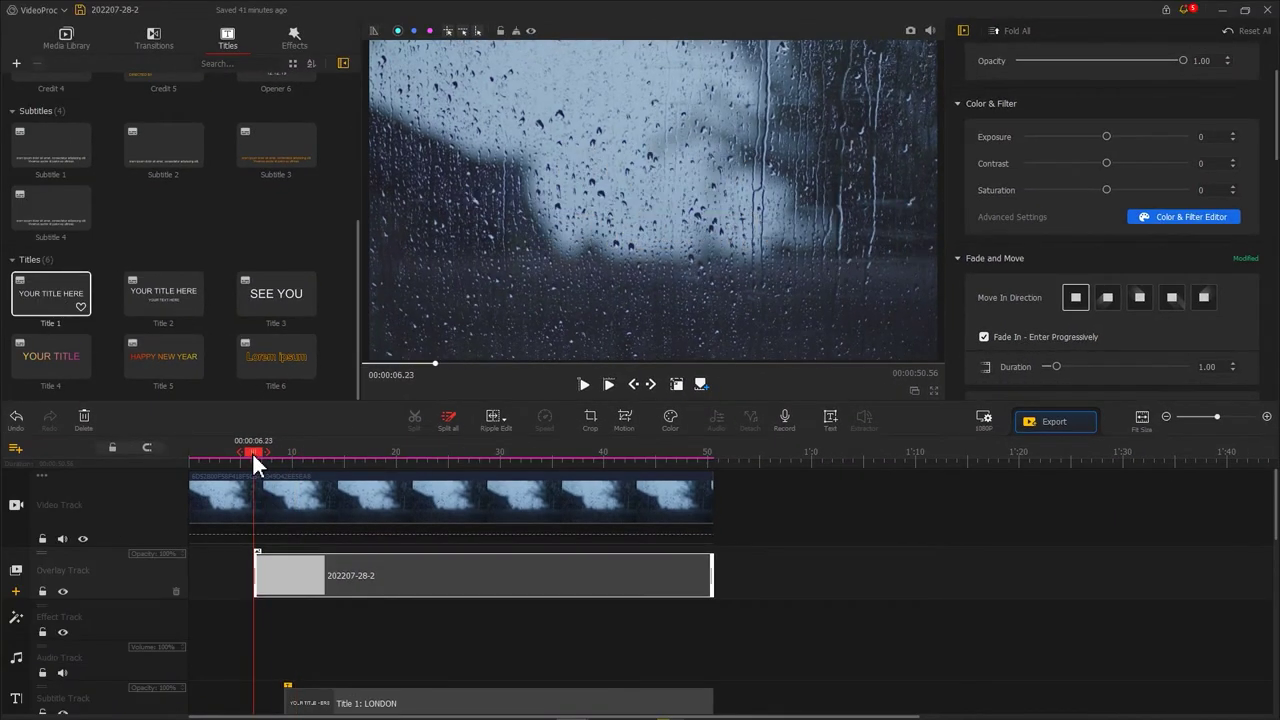
- Split the rain clip at 6.23 s and give the later part Exposure -51, Contrast 25, Saturation -24
{"action": "key", "text": "space"}
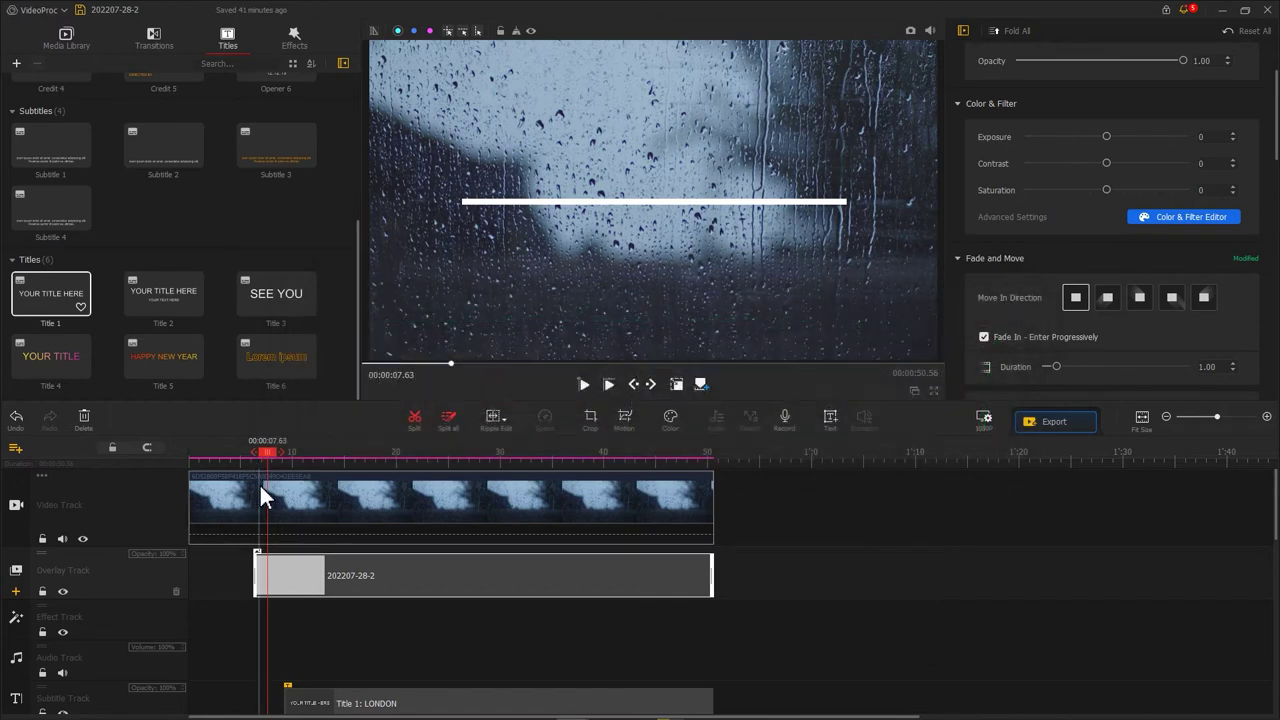
{"action": "left_click", "coordinate": [256, 492]}
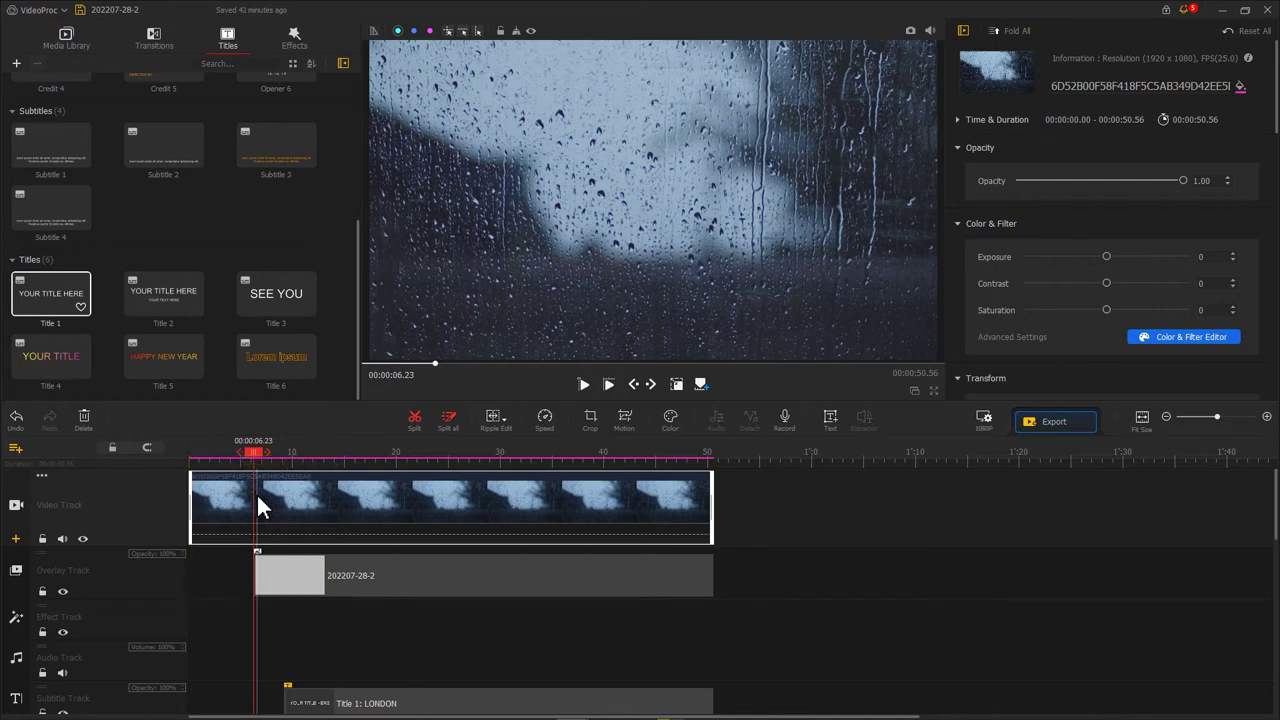
{"action": "left_click", "coordinate": [414, 420]}
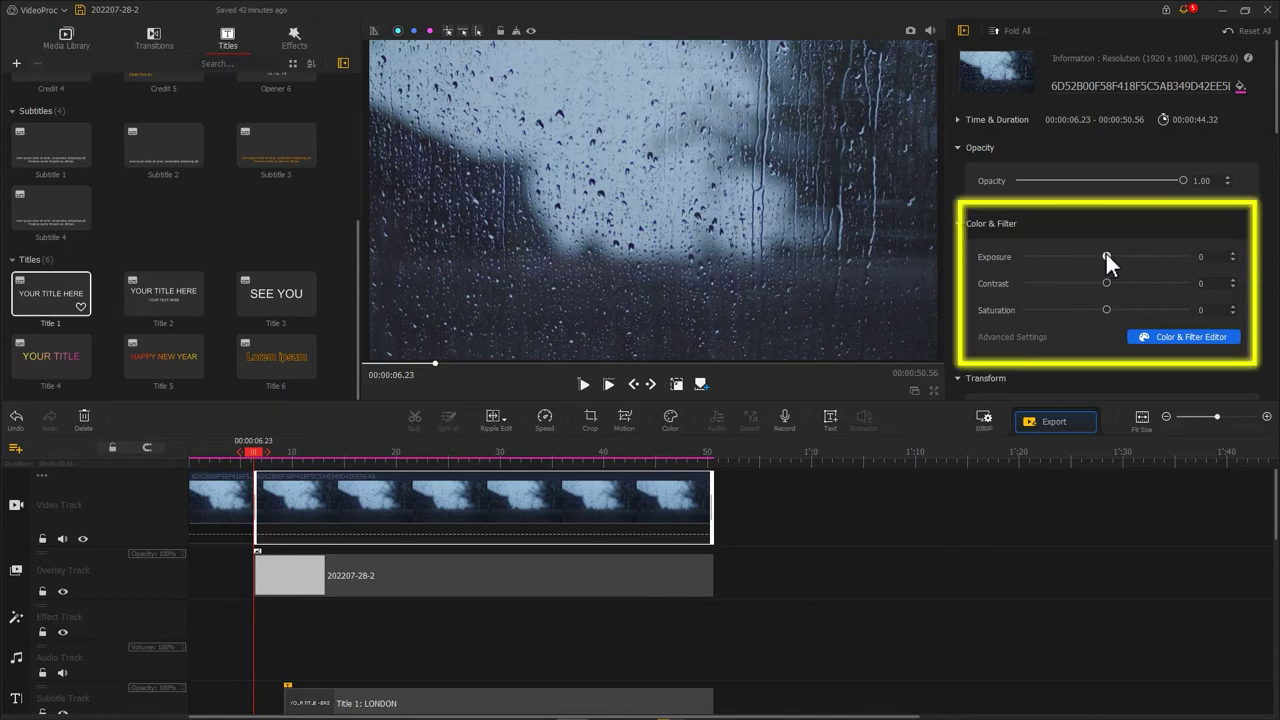
{"action": "left_click_drag", "start_coordinate": [1105, 256], "coordinate": [1086, 307]}
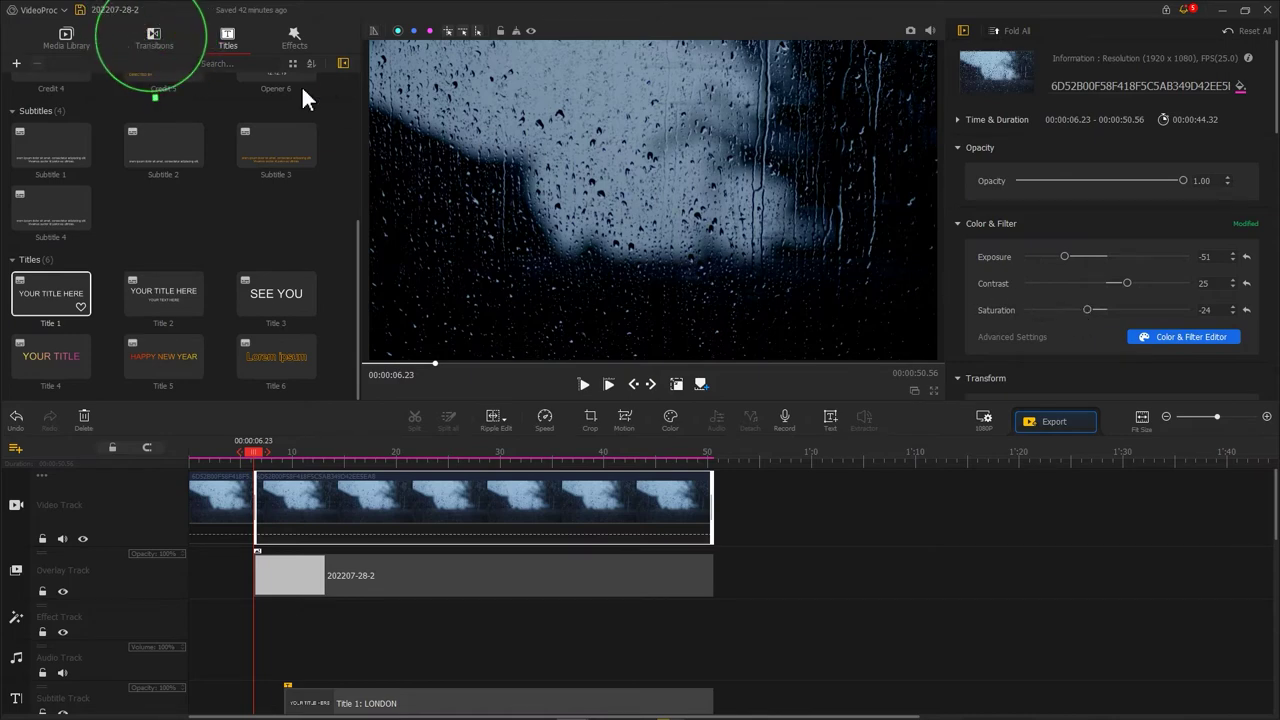
- Drop a 2-second Fade transition onto the cut between the two rain clip halves
{"action": "left_click", "coordinate": [155, 37]}
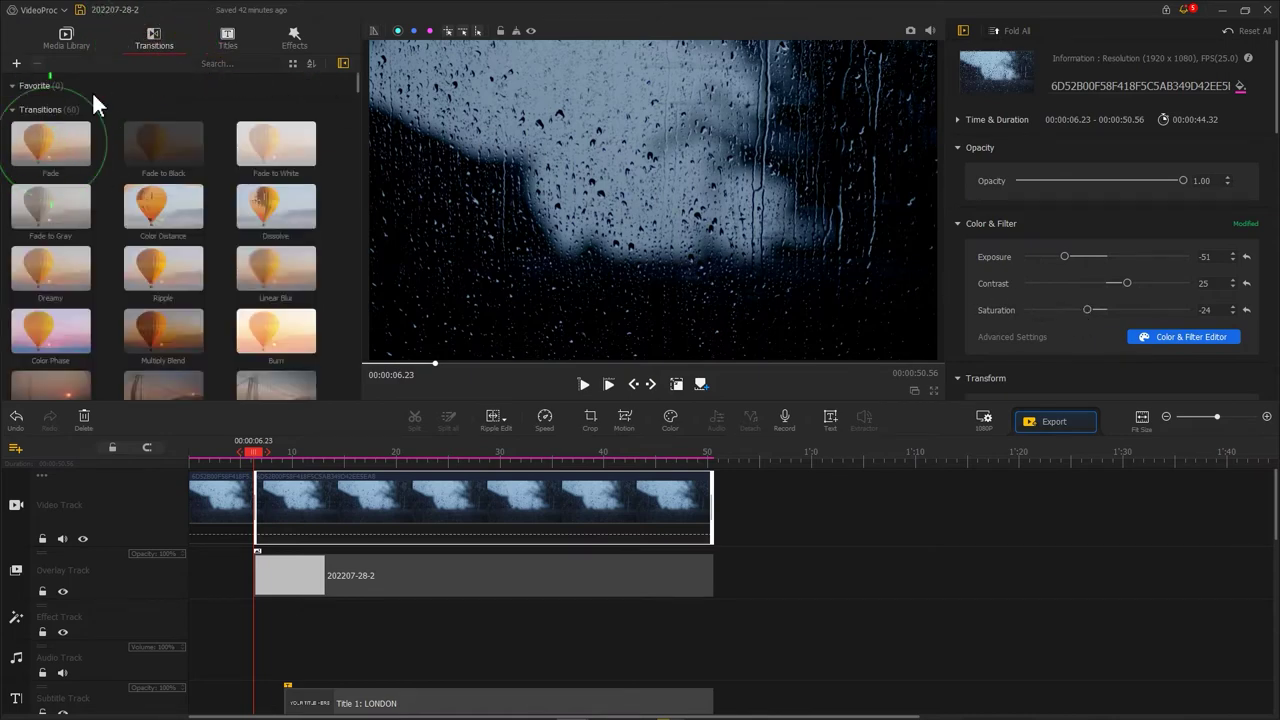
{"action": "left_click_drag", "start_coordinate": [45, 138], "coordinate": [258, 500]}
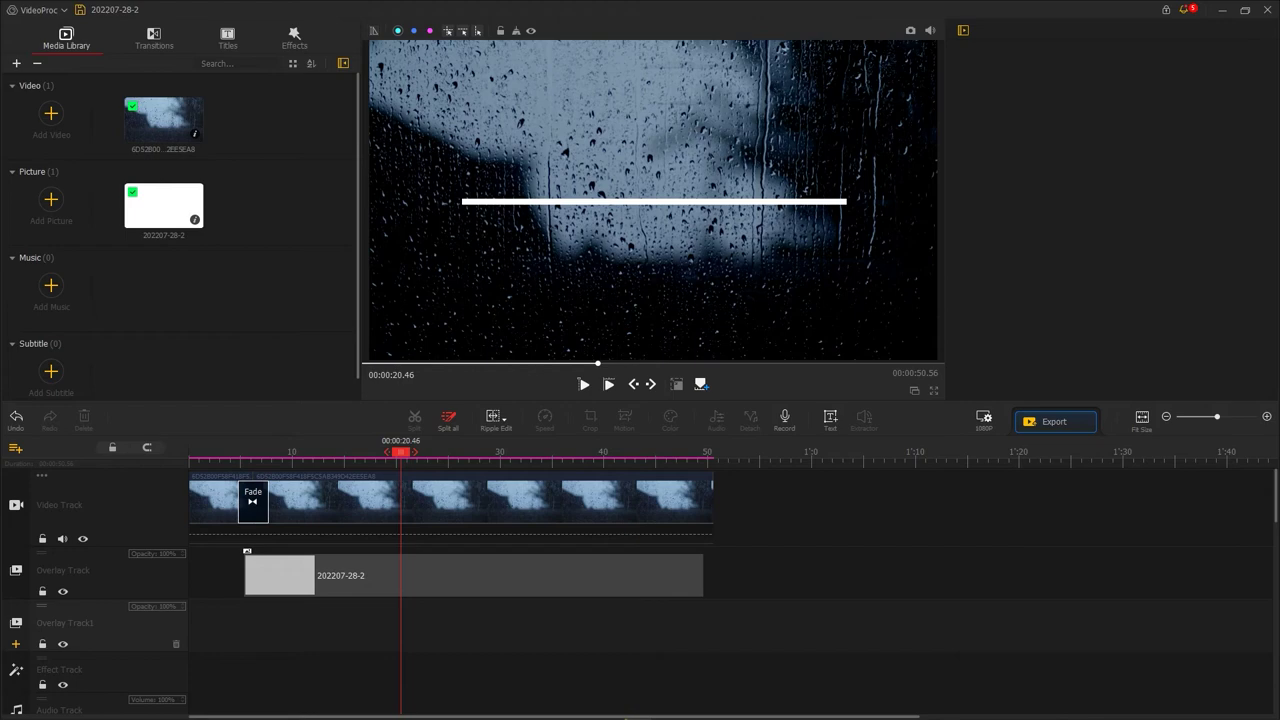
- Import the VideoProc-256 logo into the Media Library and place it on a new overlay track
{"action": "left_click_drag", "start_coordinate": [1279, 280], "coordinate": [274, 222]}
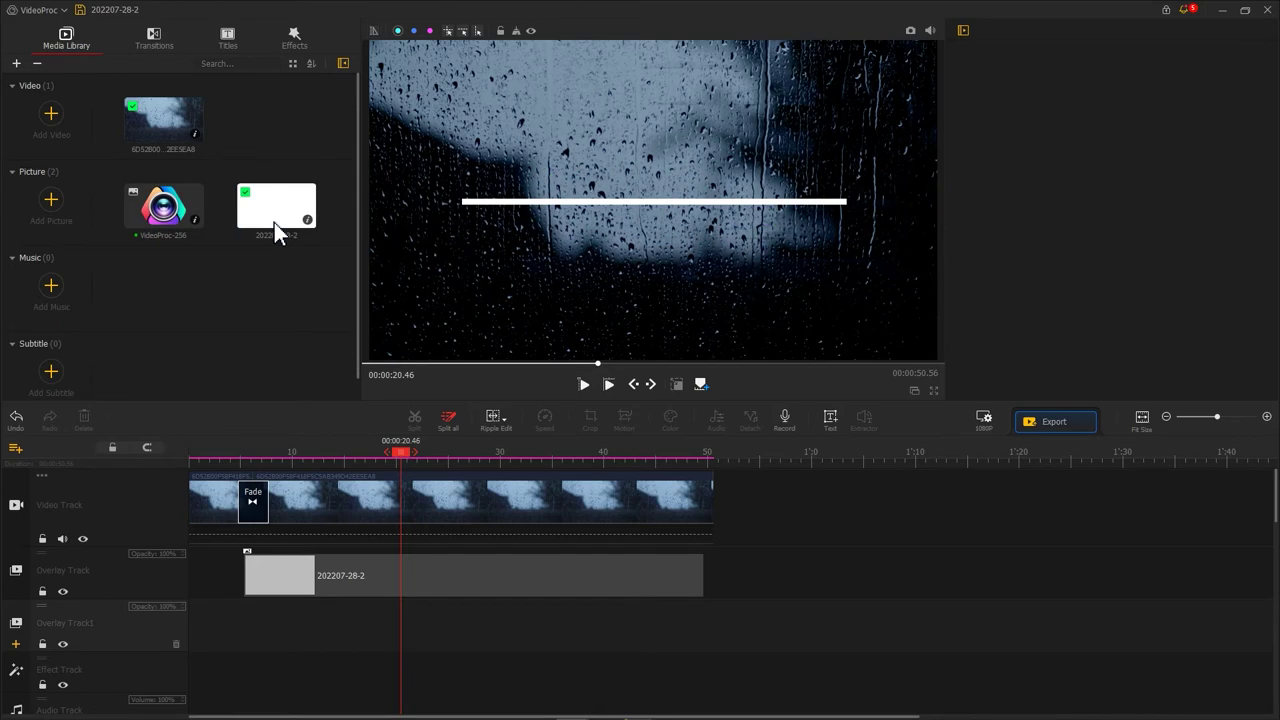
{"action": "left_click_drag", "start_coordinate": [171, 223], "coordinate": [702, 623]}
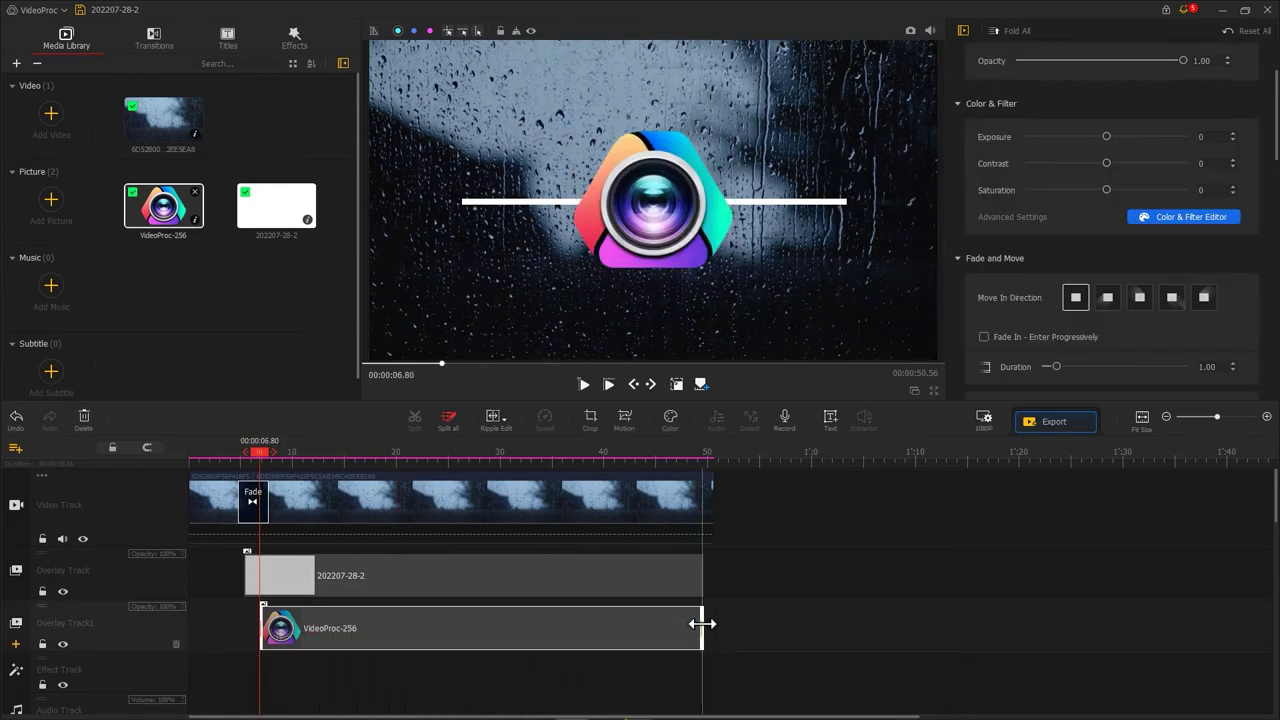
{"action": "left_click", "coordinate": [622, 420]}
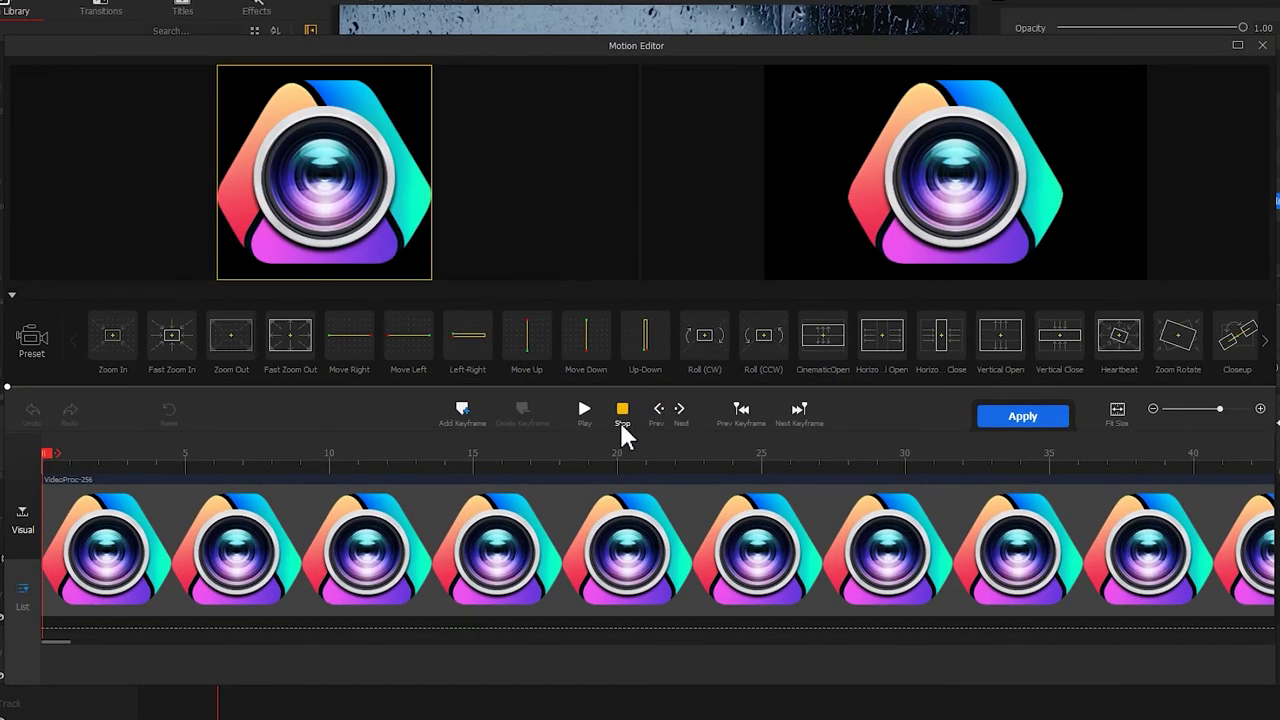
- Add the logo's first keyframe with a 256x256 frame pushed above the image to (127,384)
{"action": "left_click", "coordinate": [456, 412]}
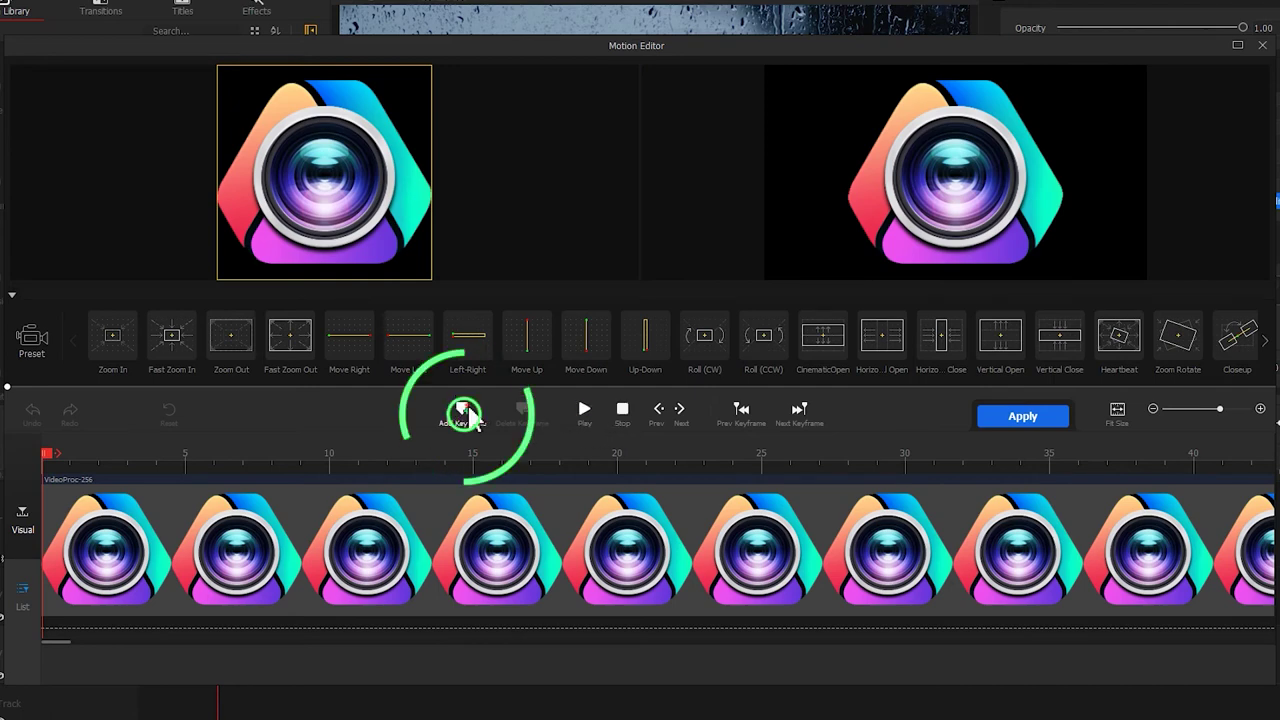
{"action": "mouse_move", "coordinate": [408, 352]}
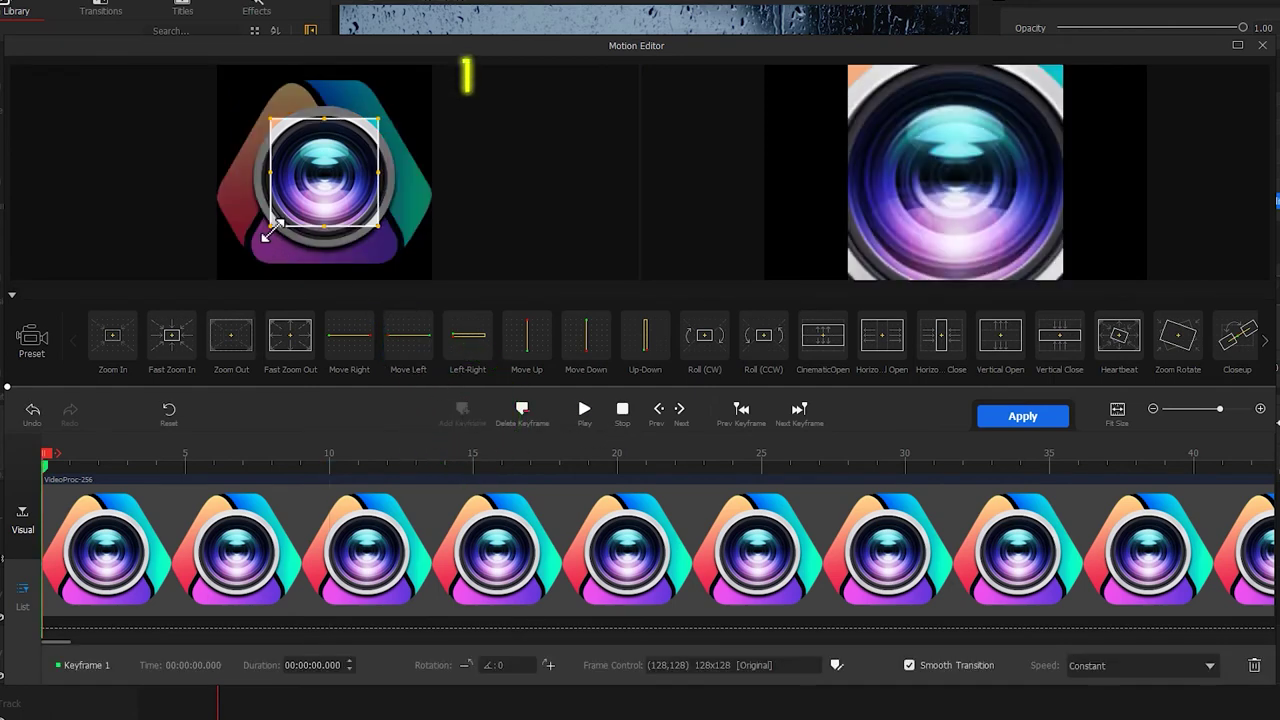
{"action": "left_click_drag", "start_coordinate": [270, 226], "coordinate": [218, 272]}
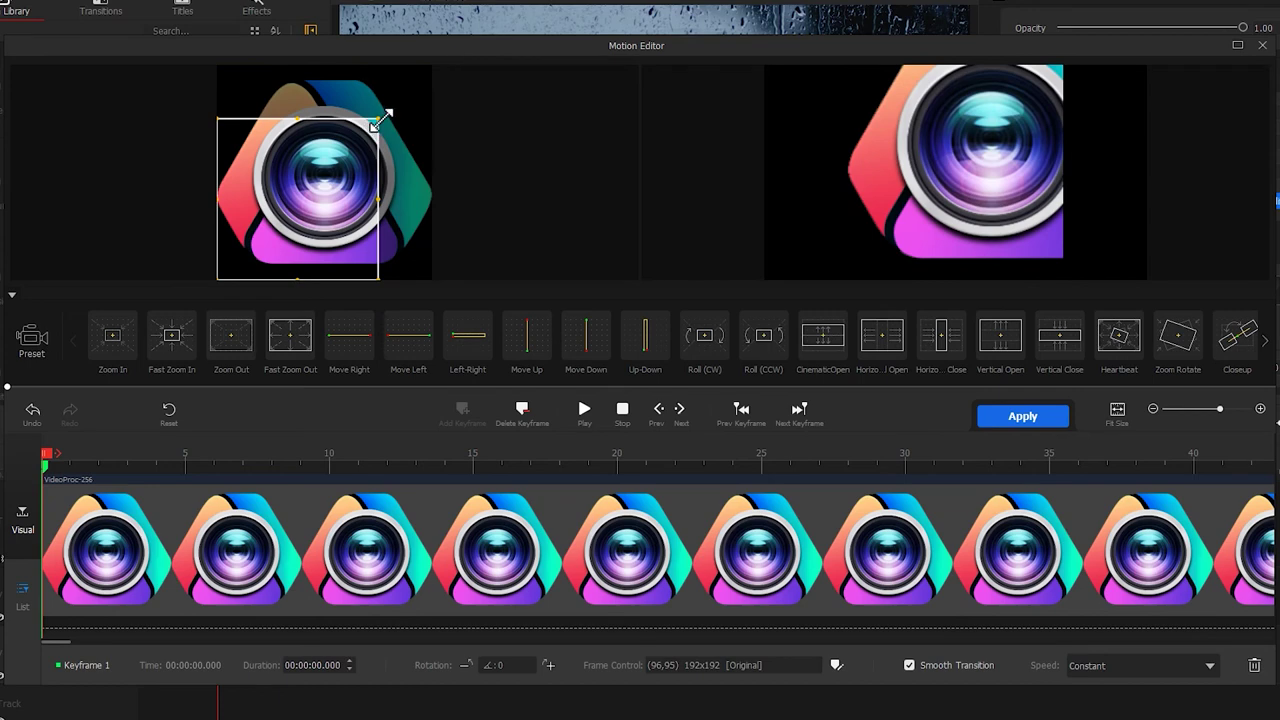
{"action": "left_click_drag", "start_coordinate": [378, 118], "coordinate": [430, 76]}
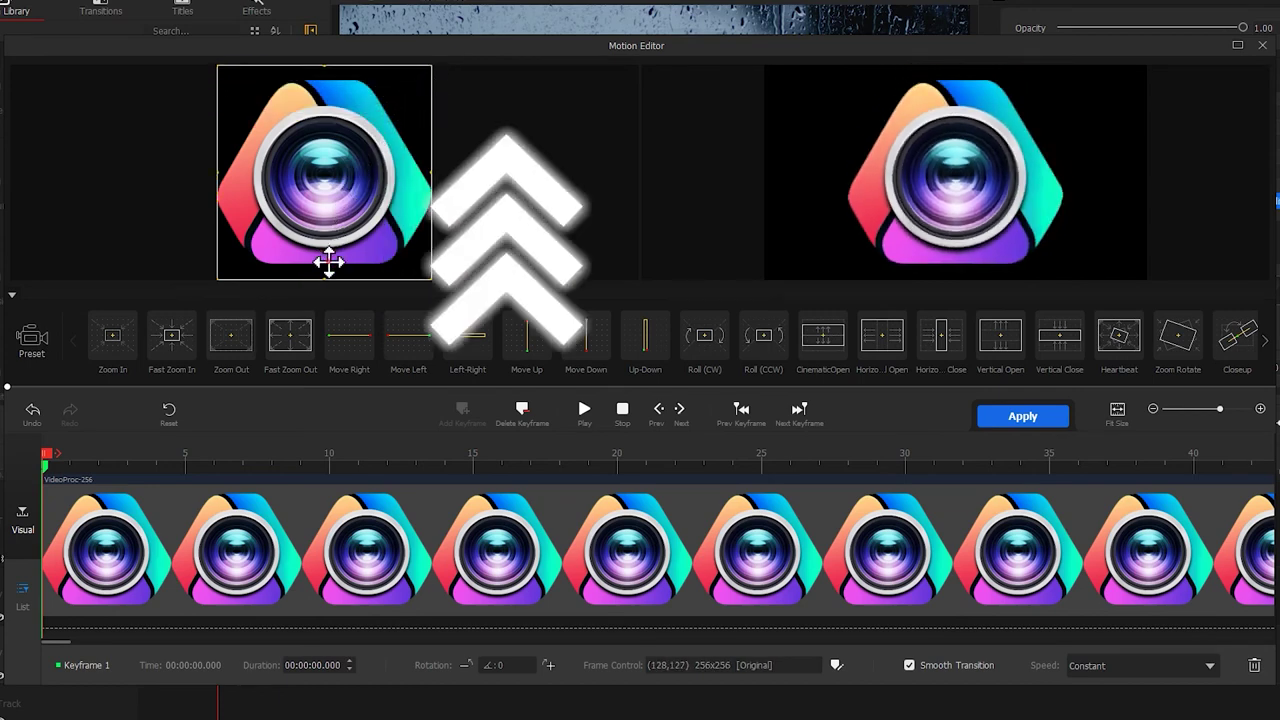
{"action": "mouse_move", "coordinate": [329, 262]}
{"action": "left_mouse_down"}
{"action": "mouse_move", "coordinate": [326, 49]}
{"action": "mouse_move", "coordinate": [330, 62]}
{"action": "left_mouse_up"}
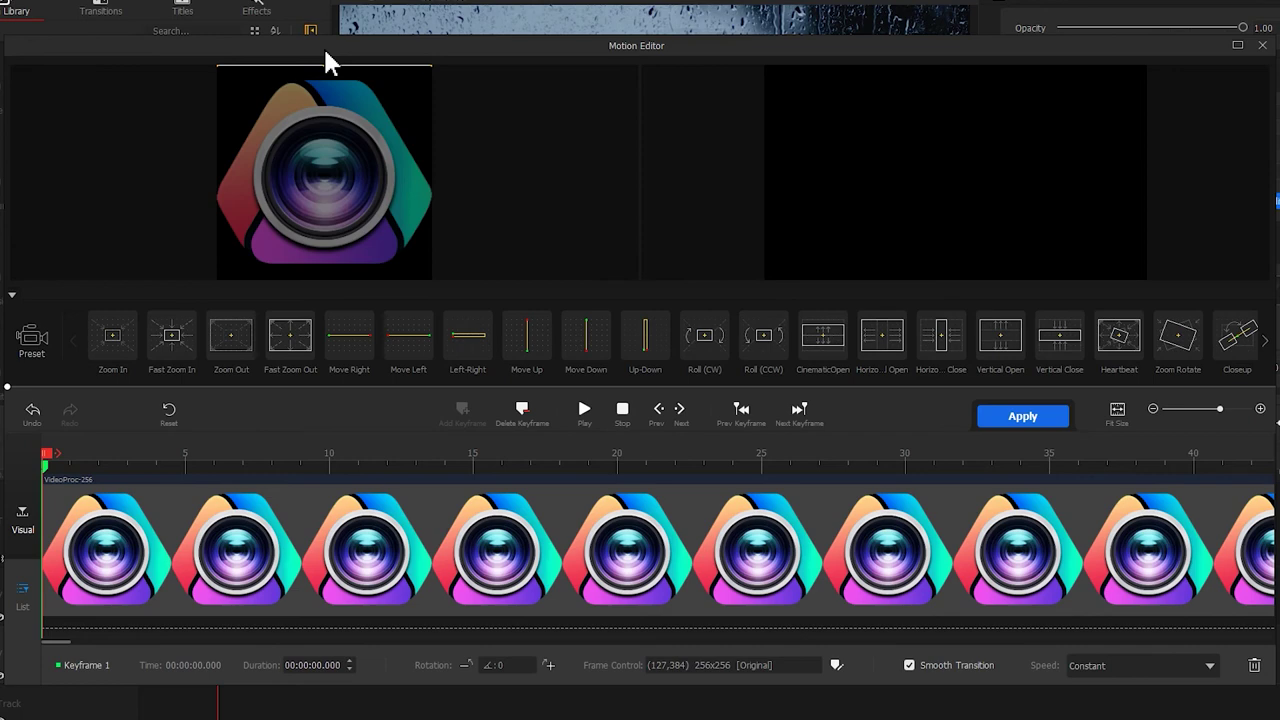
{"action": "left_click_drag", "start_coordinate": [52, 462], "coordinate": [77, 458]}
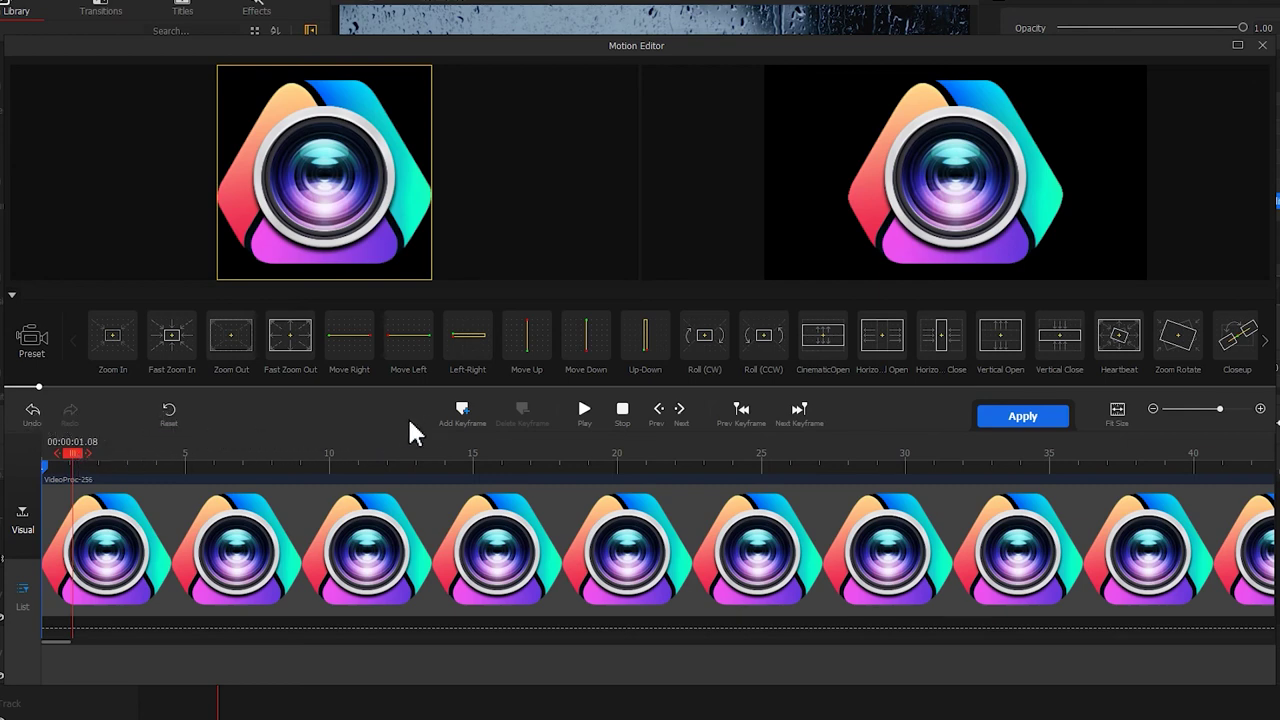
- Add a 1.08 s keyframe with the frame back over the logo at 0° rotation, then apply
{"action": "left_click", "coordinate": [462, 409]}
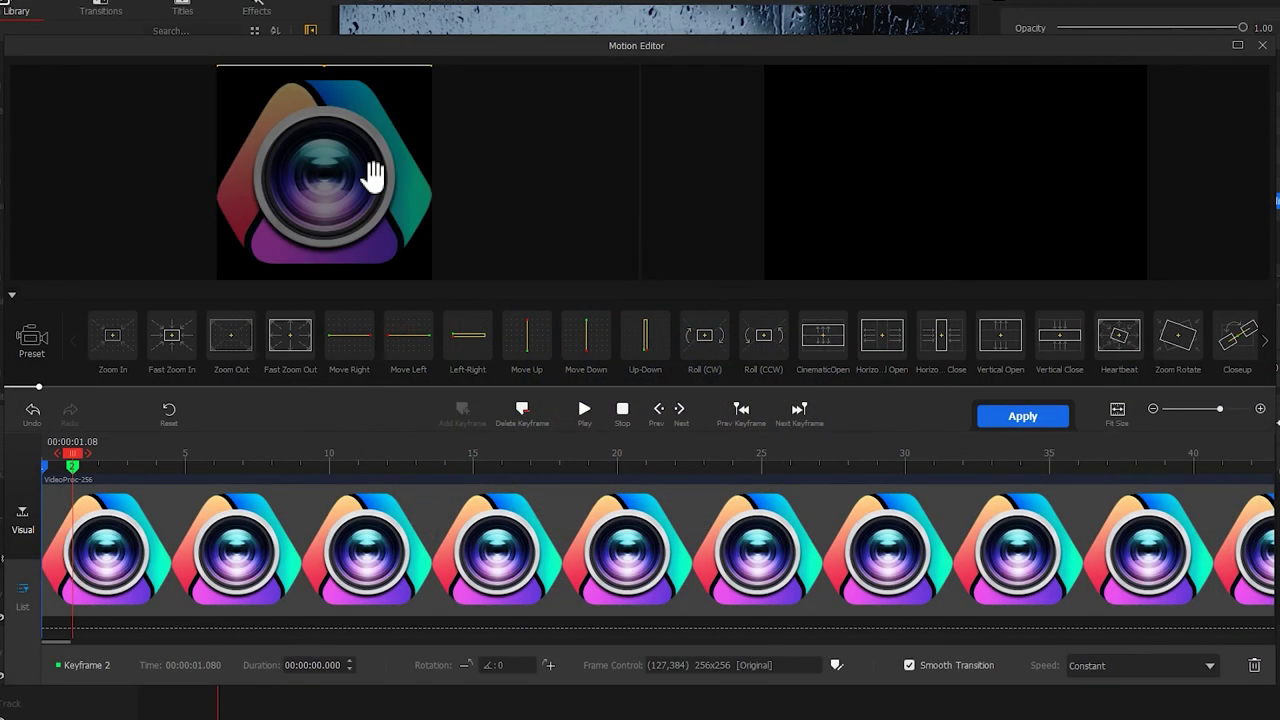
{"action": "left_click_drag", "start_coordinate": [363, 181], "coordinate": [296, 195]}
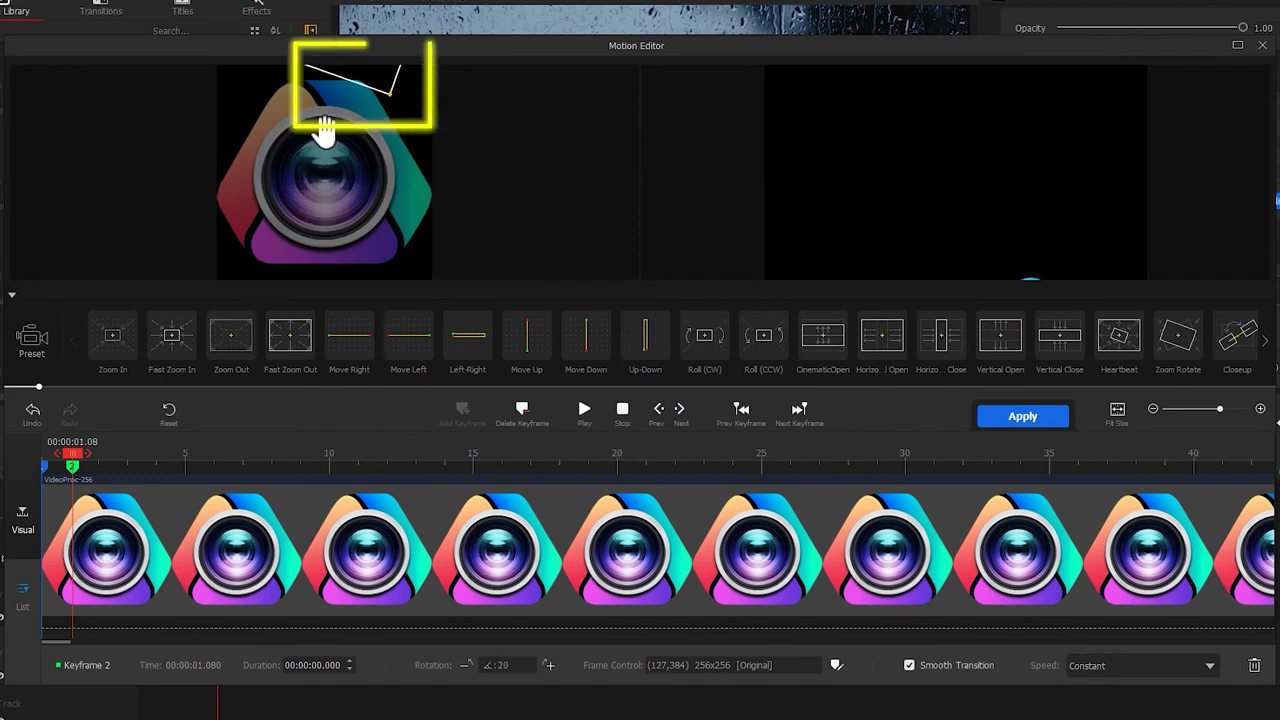
{"action": "left_click_drag", "start_coordinate": [371, 86], "coordinate": [381, 289]}
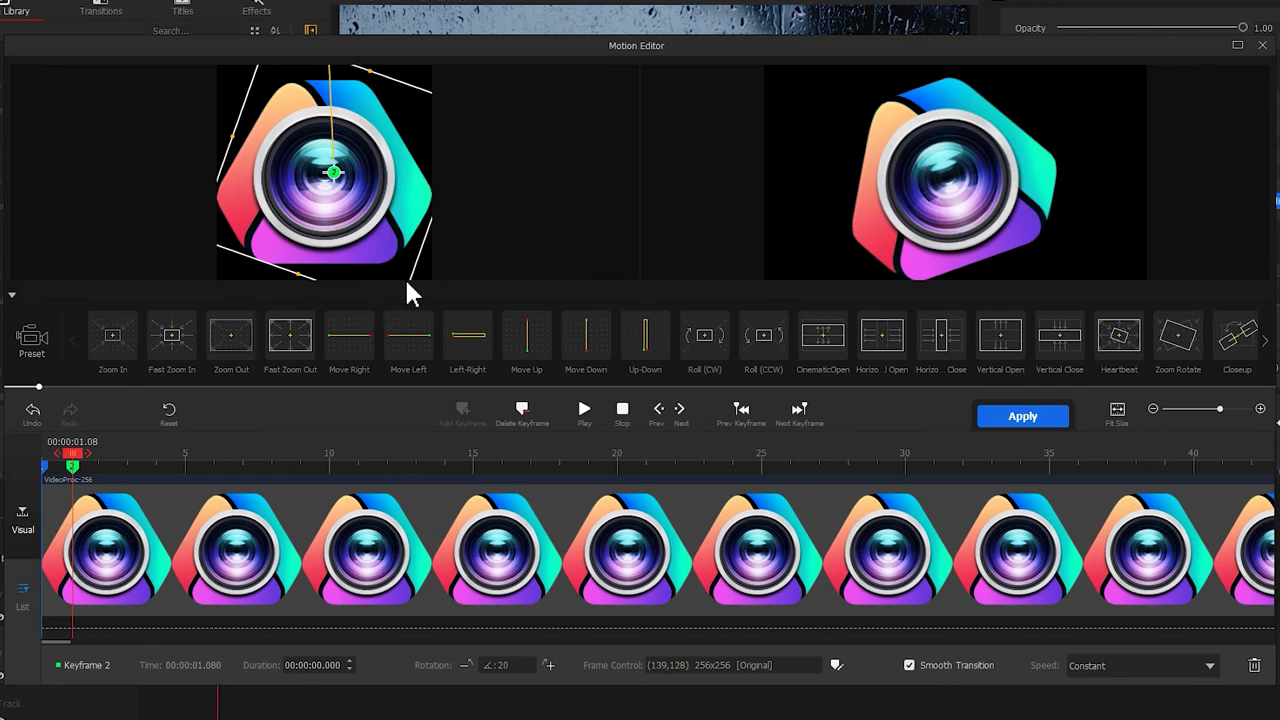
{"action": "left_click_drag", "start_coordinate": [423, 266], "coordinate": [409, 210]}
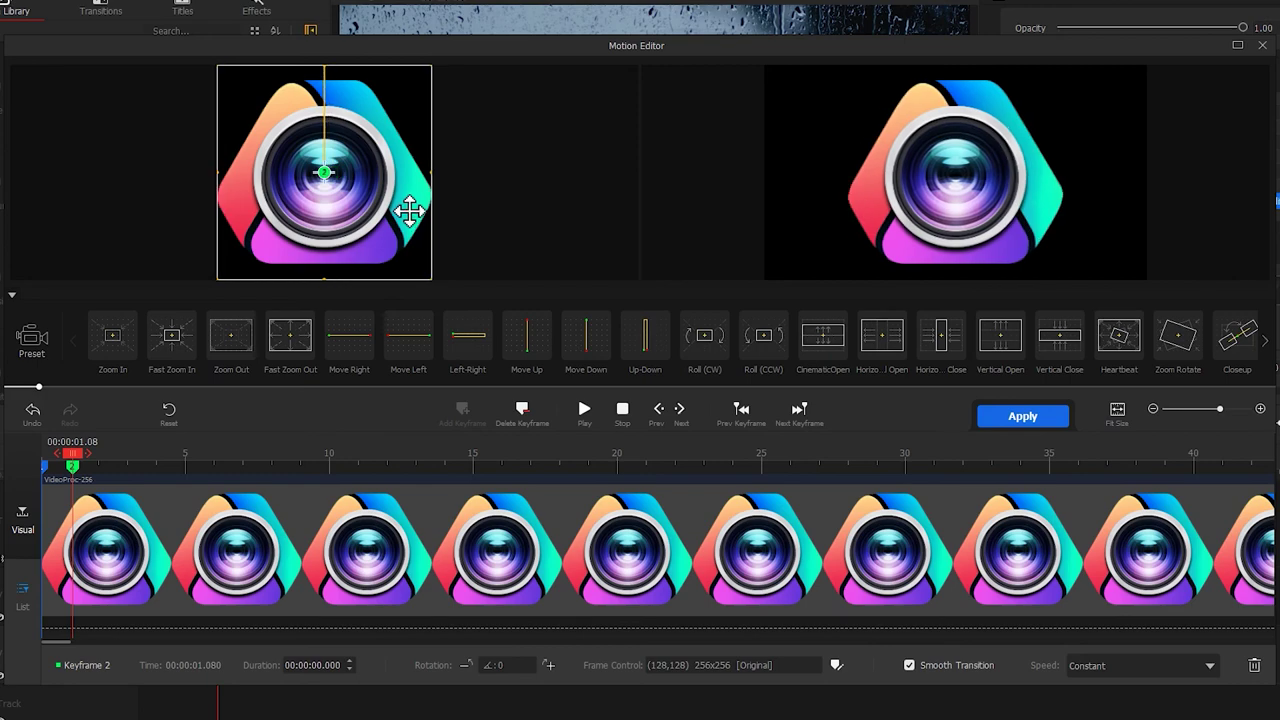
{"action": "left_click", "coordinate": [1020, 418]}
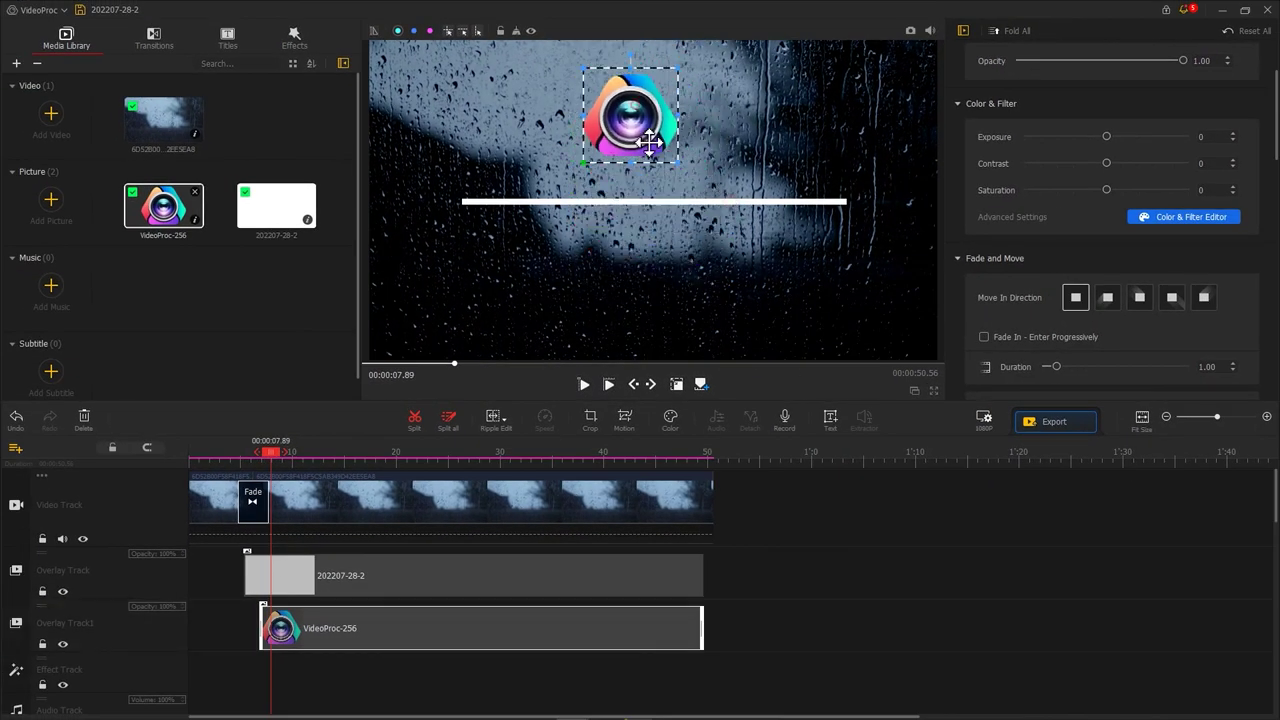